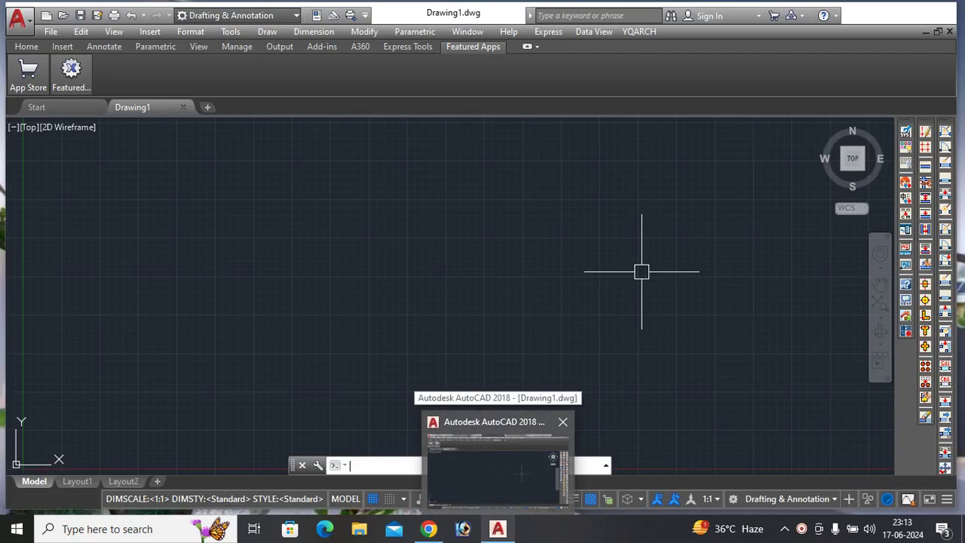
- Activate the AutoCAD Drawing1 window from the taskbar
left_click(493, 467)
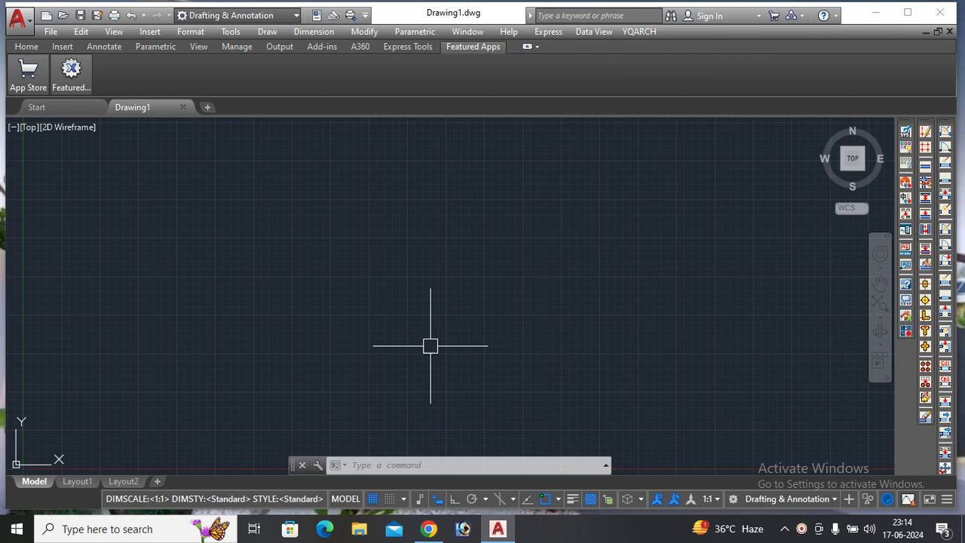
- Load CreatingCircle.lsp from the Desktop with AP (APPLOAD) and close the loader
type("ap")
key("Return")
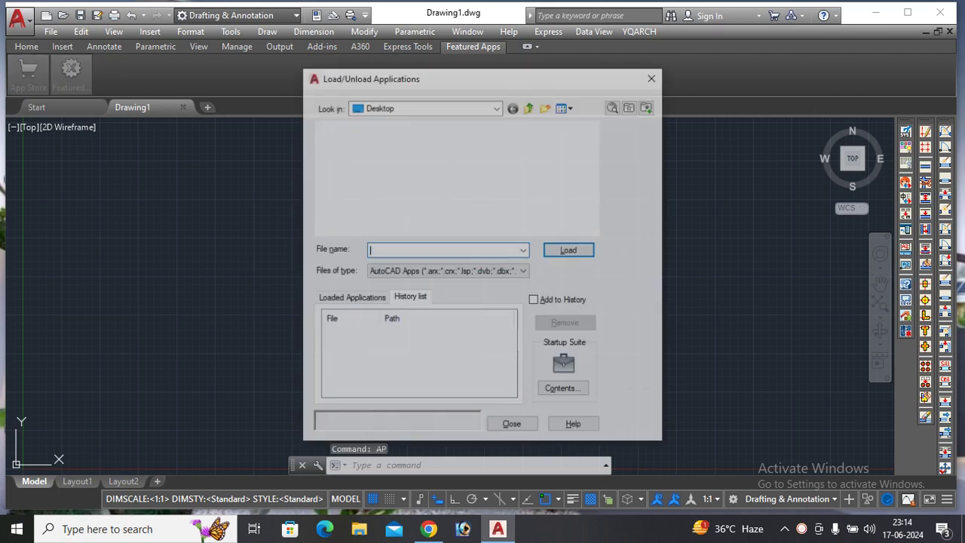
scroll(512, 164, "down", 2)
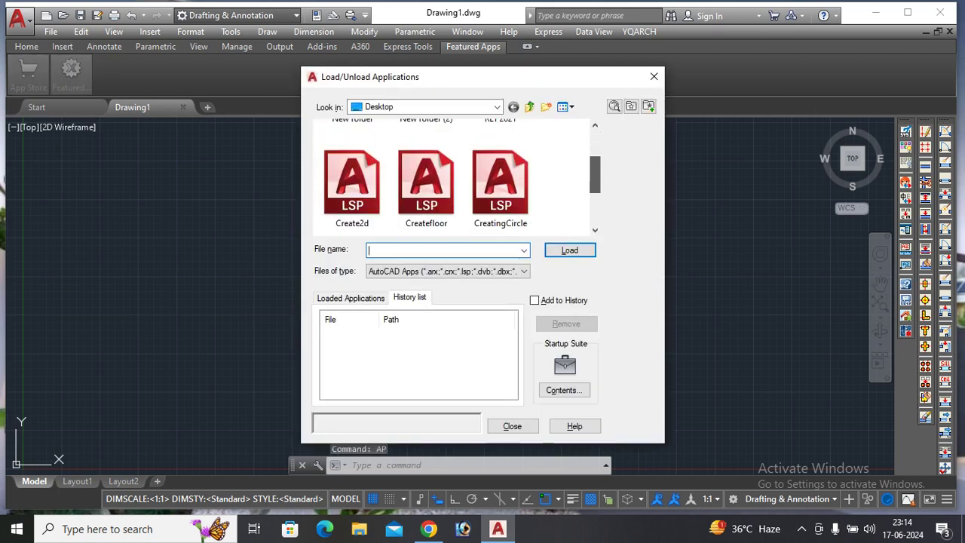
scroll(513, 165, "down", 1)
left_click(501, 154)
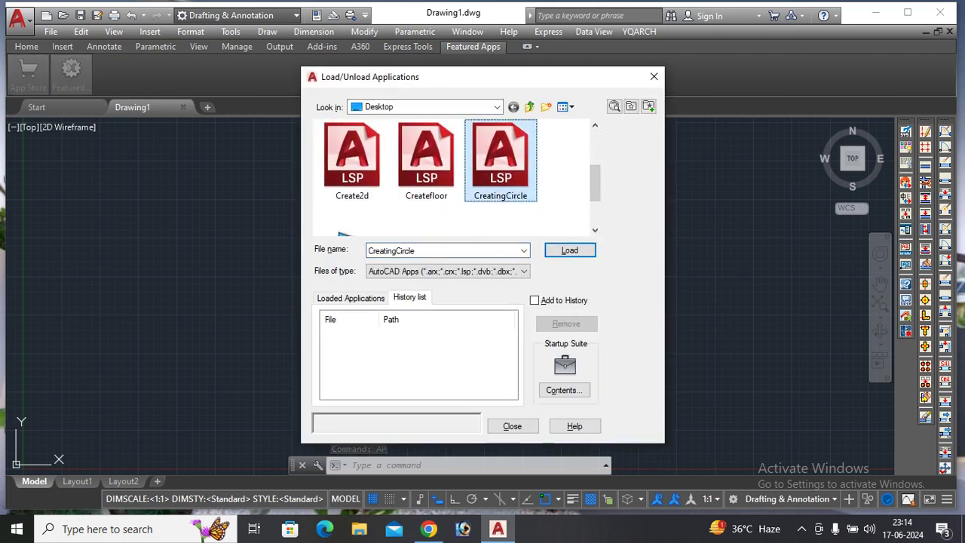
left_click(570, 250)
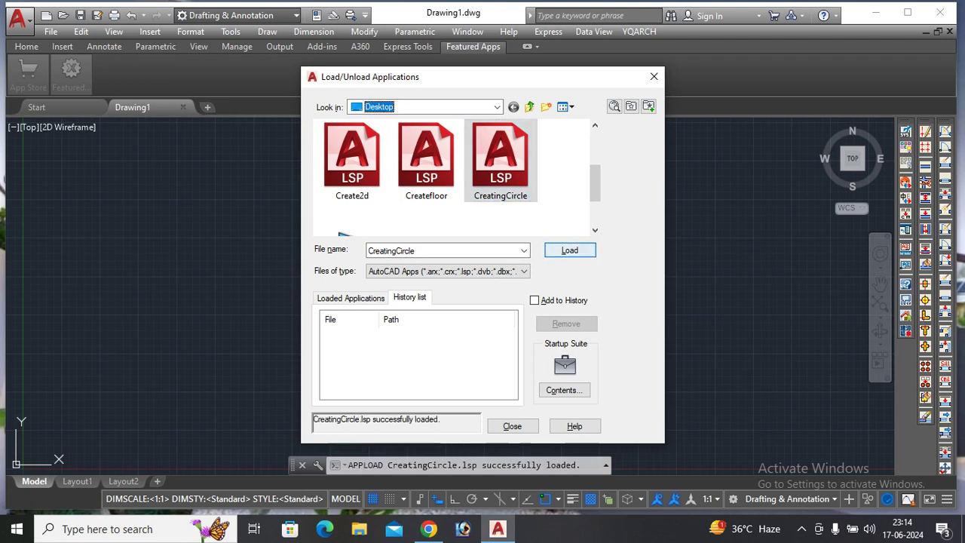
left_click(512, 426)
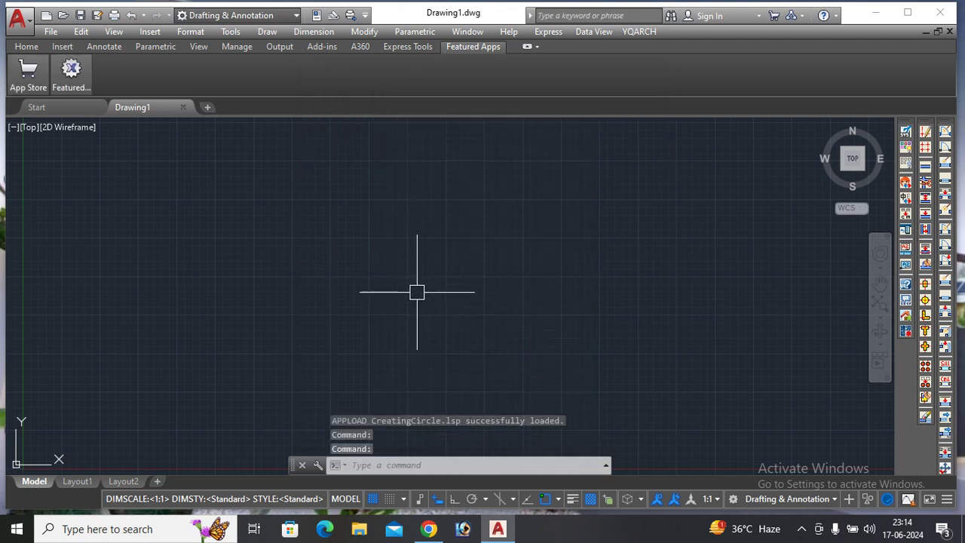
- Run CREATECIRCLE and pick a centre point to draw a radius-5 circle
type("C")
type("REAT")
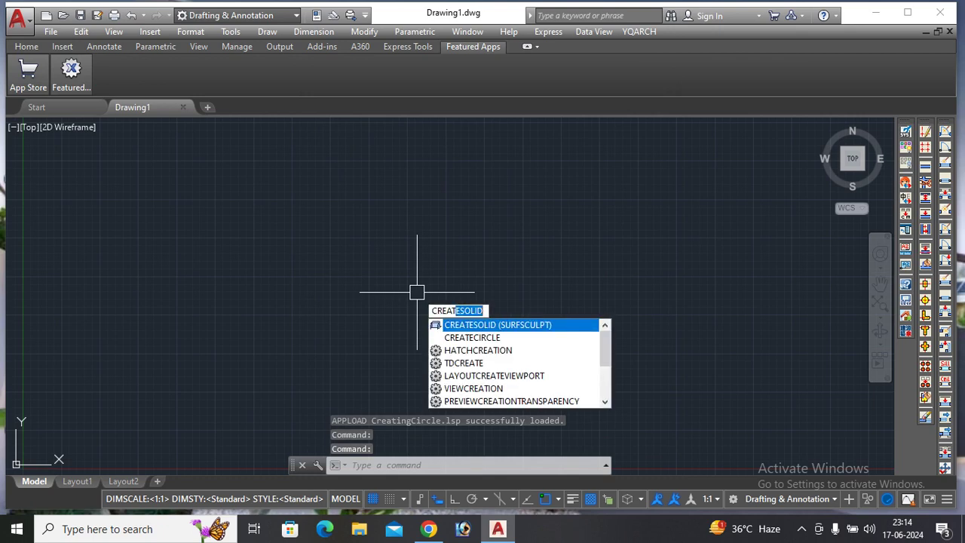
key("Down")
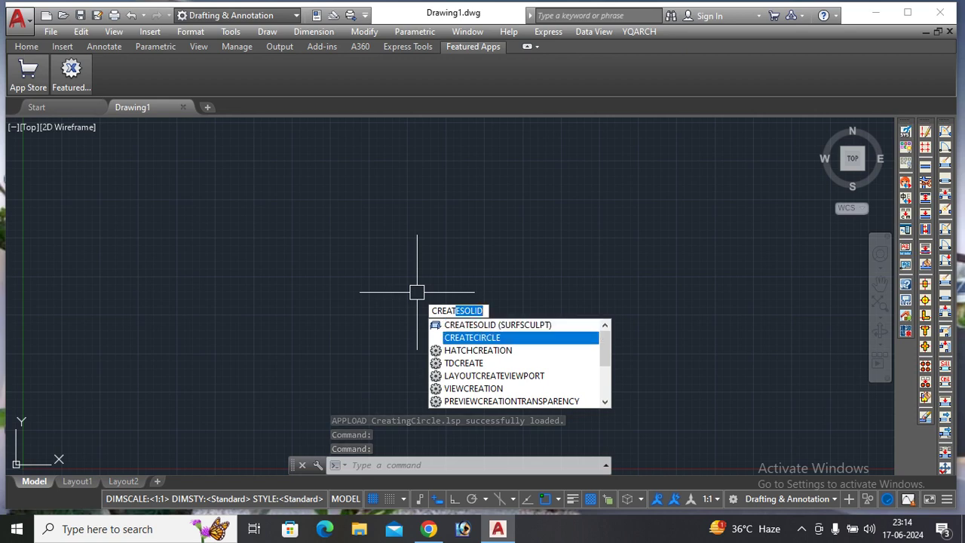
left_click(475, 335)
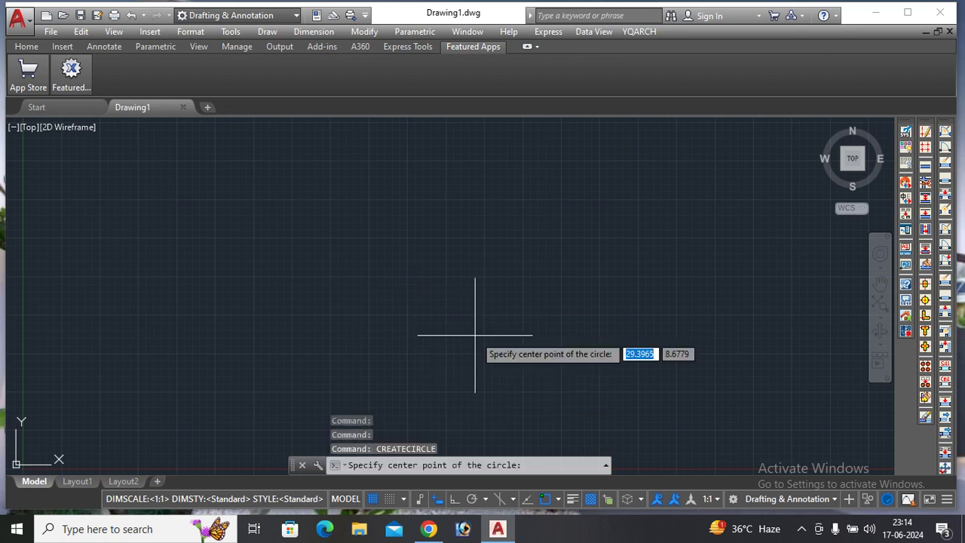
left_click(446, 302)
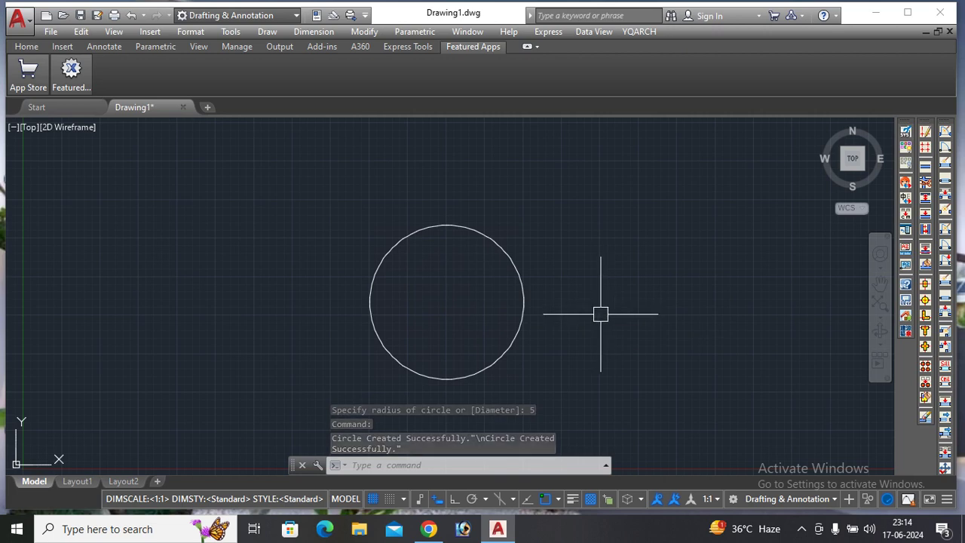
- Add a 5.0000 radius dimension up-right of the circle and open the Dimension Style Manager
type("DIMR")
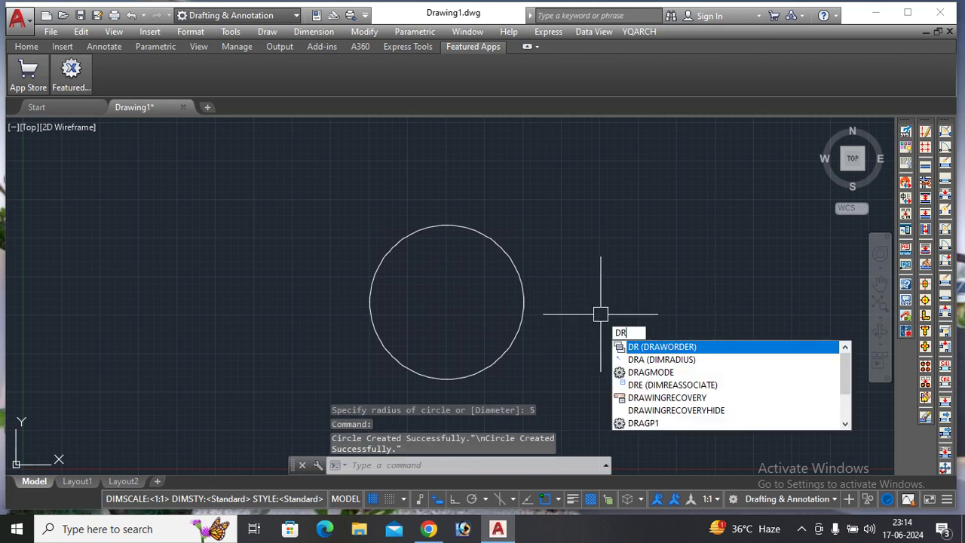
type("A")
key("Return")
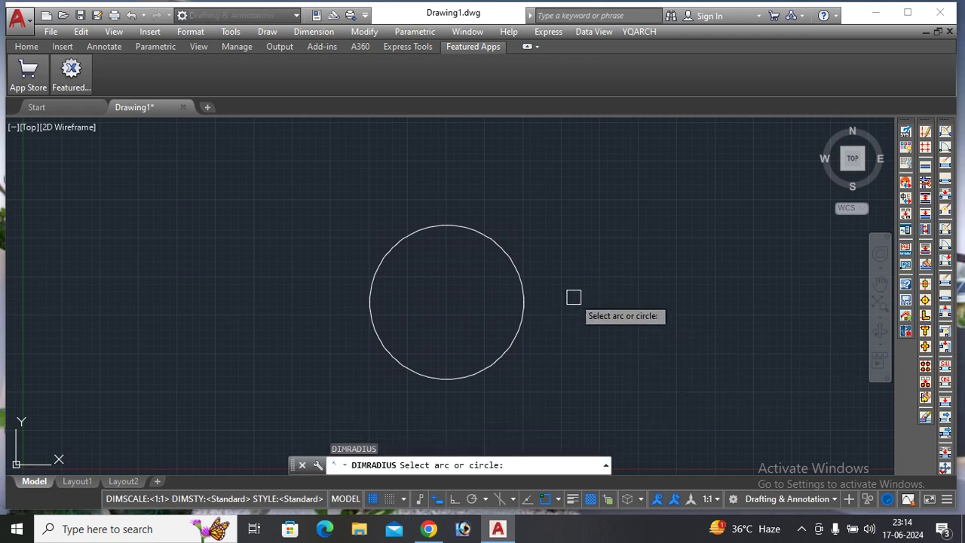
left_click(513, 272)
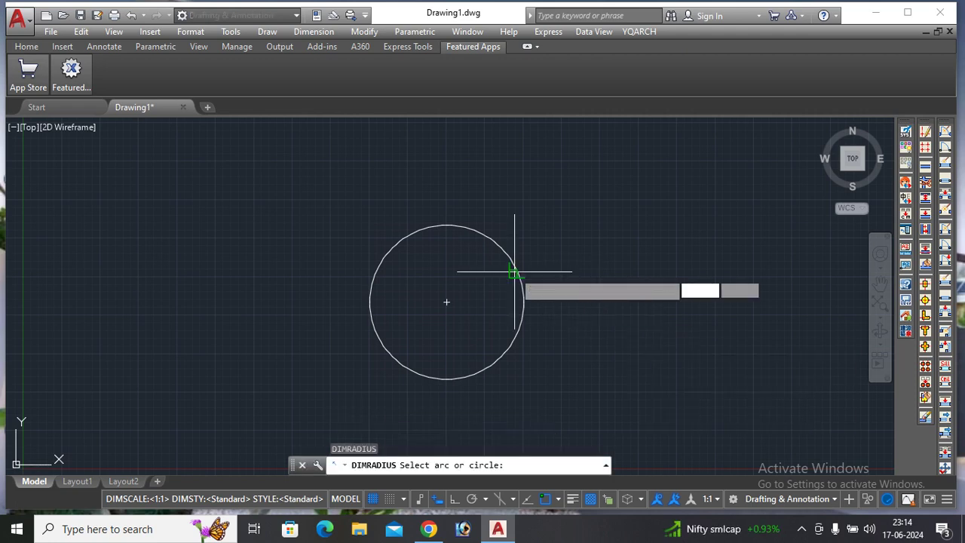
left_click(565, 223)
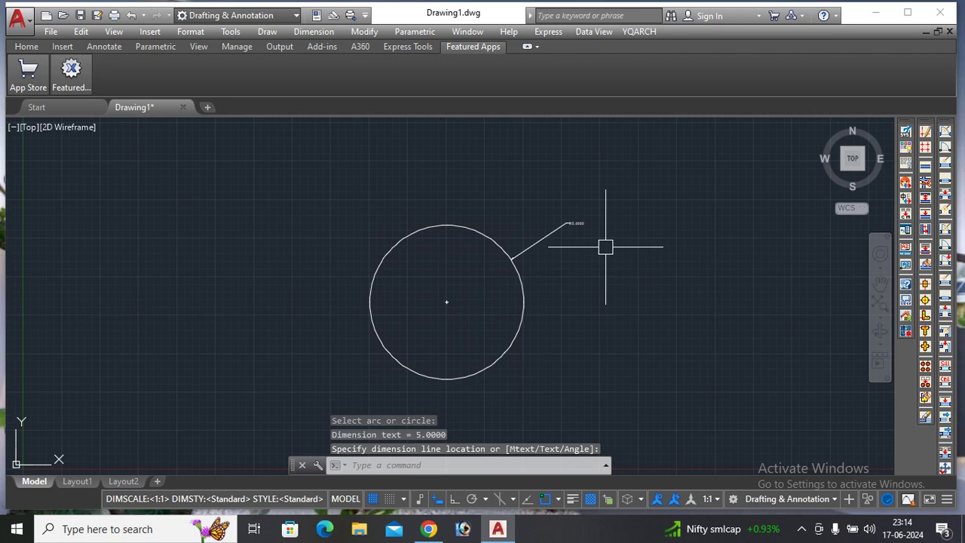
type("D")
key("Return")
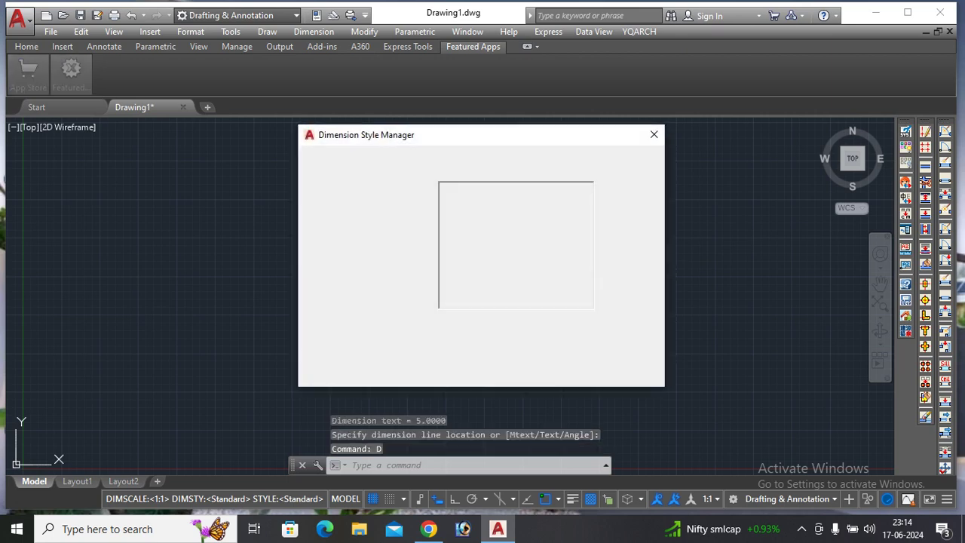
- Modify the Standard style: Architectural units, 0'-0 1/16" precision, text height 9
left_click(629, 233)
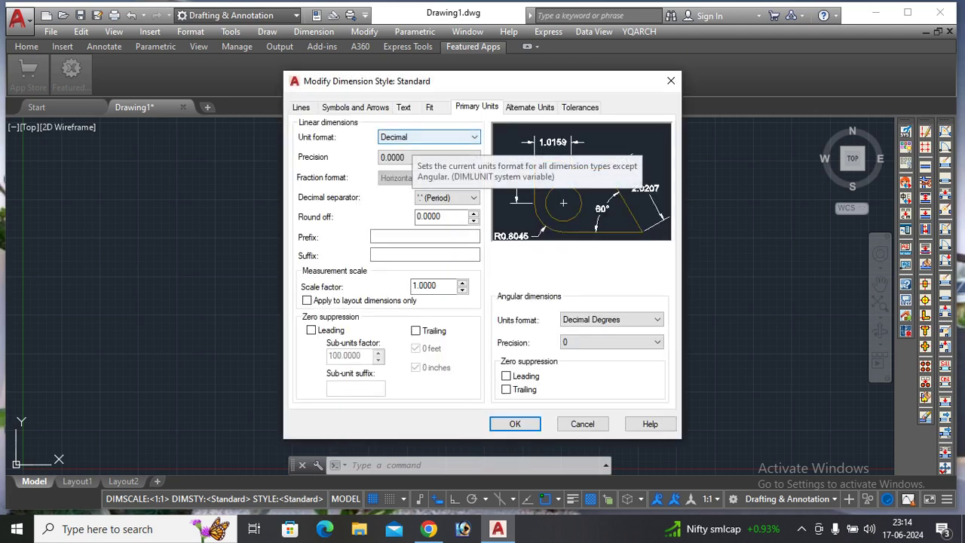
left_click(428, 136)
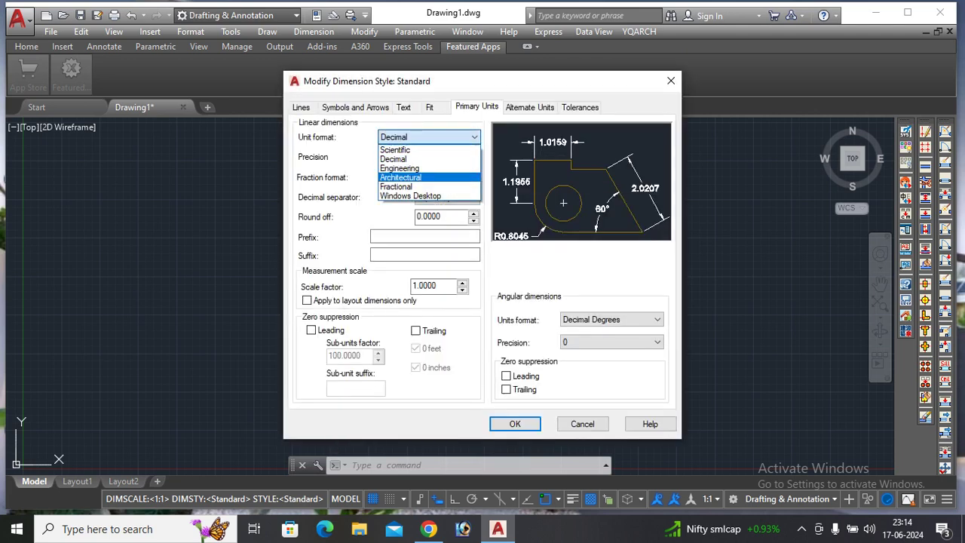
left_click(400, 177)
left_click(428, 157)
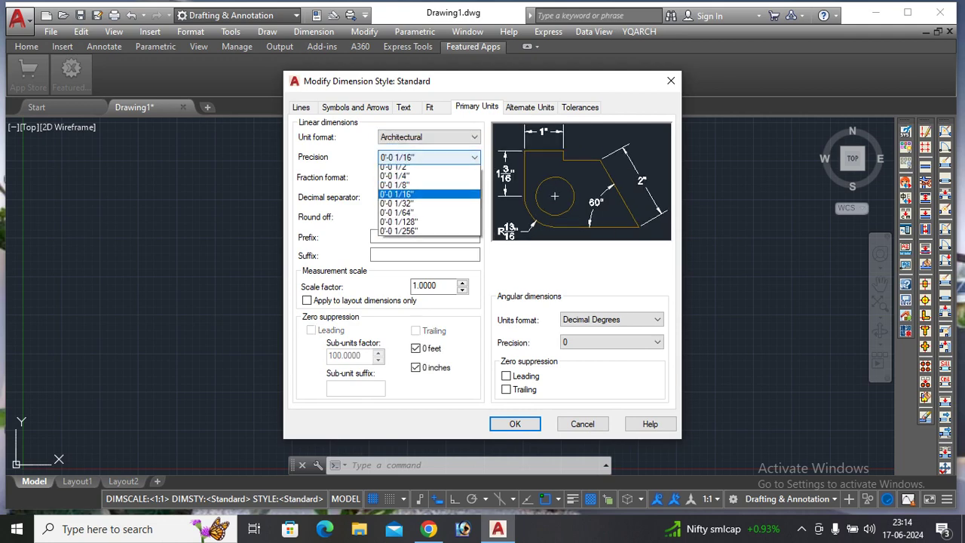
left_click(422, 203)
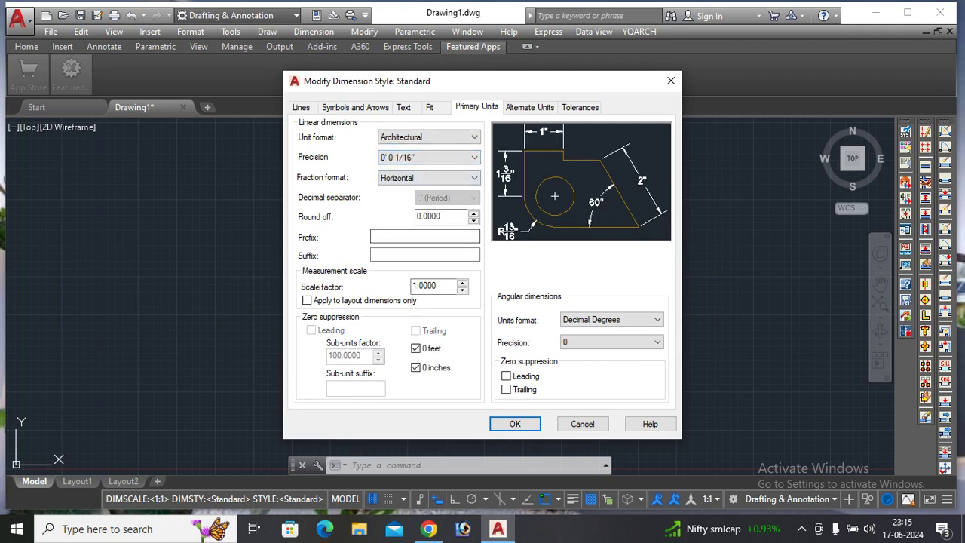
left_click(403, 107)
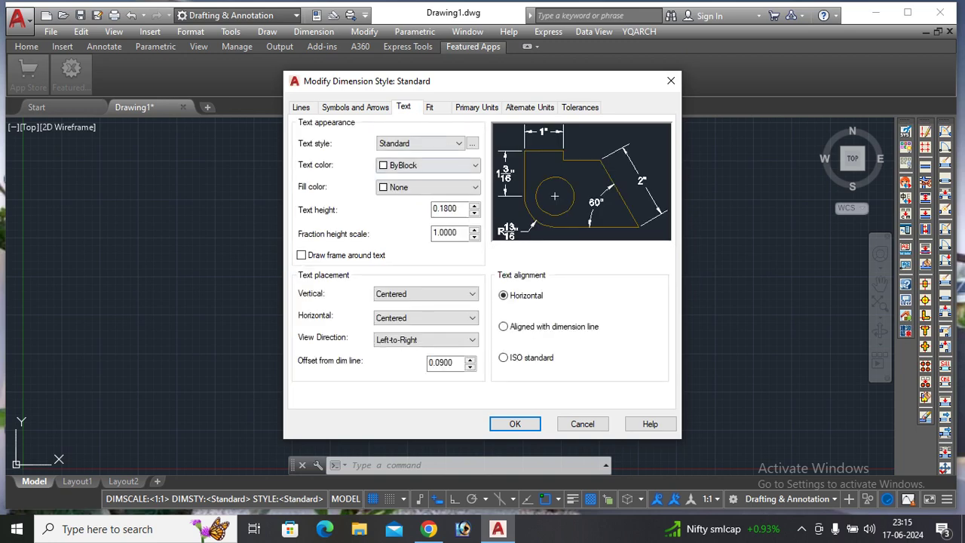
double_click(457, 209)
type("9")
left_click(515, 423)
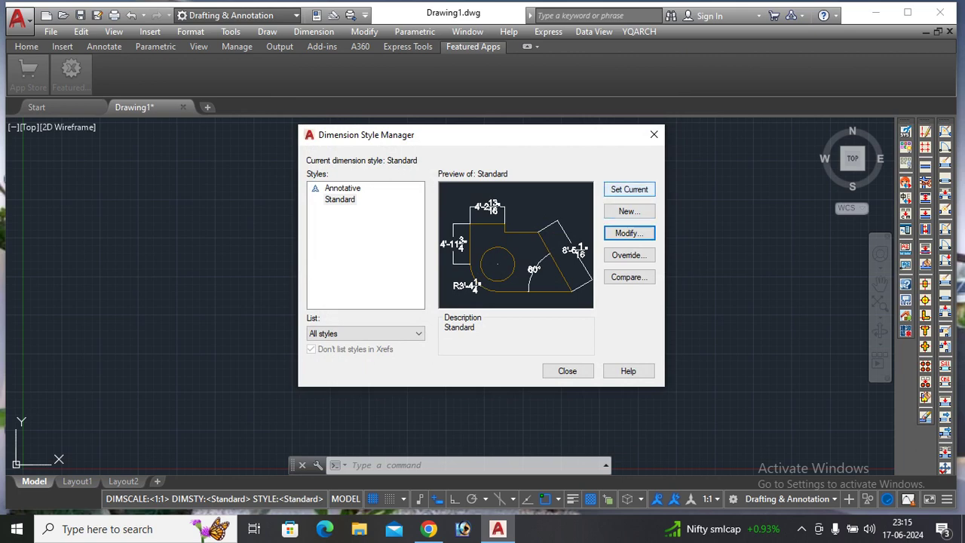
- Close the style manager and edit CreatingCircle in Notepad, changing radius 5.0 to 15.0
left_click(565, 369)
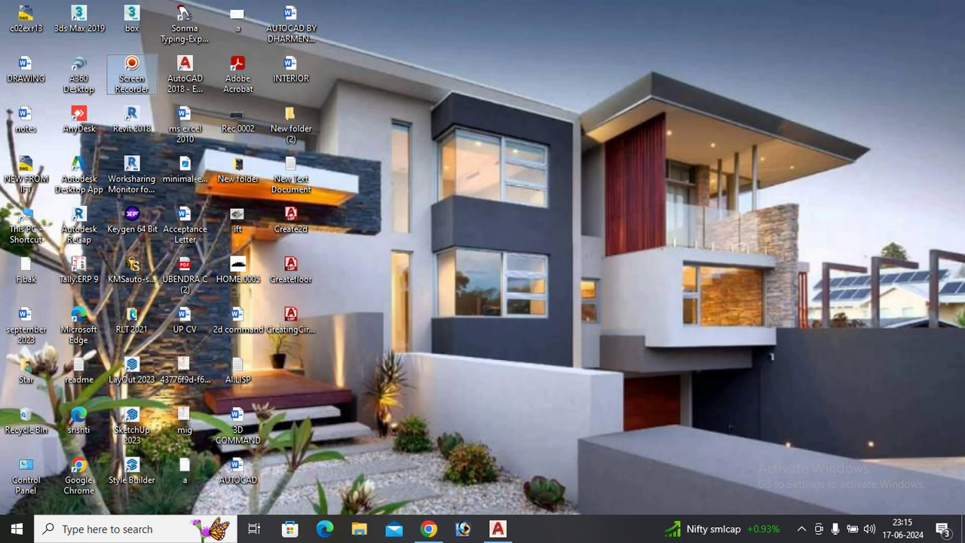
double_click(290, 317)
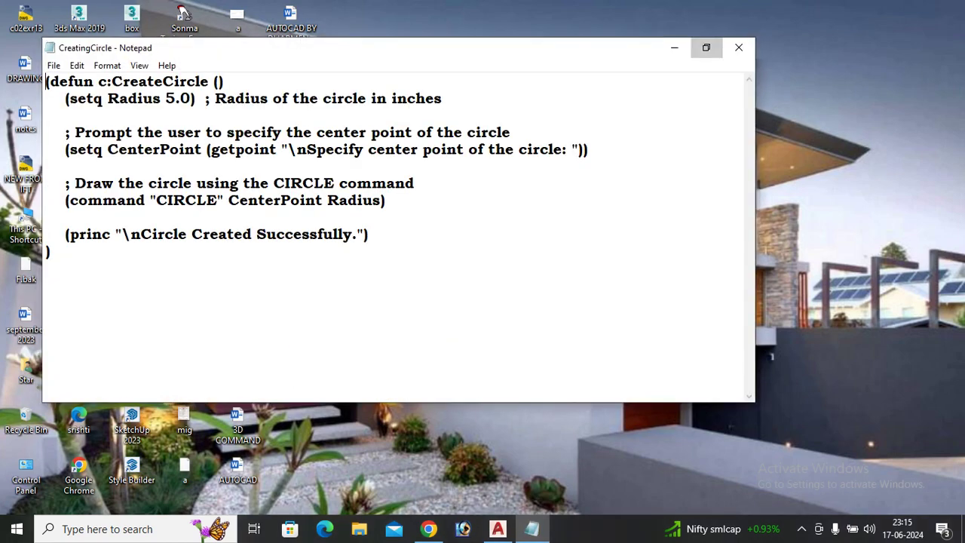
left_click(705, 47)
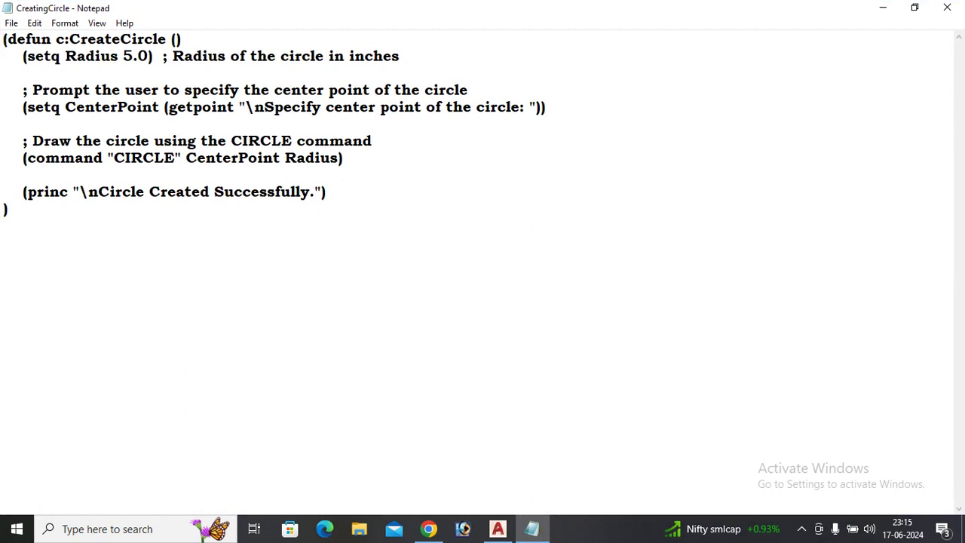
left_click(134, 55)
key("shift+Left")
type("1")
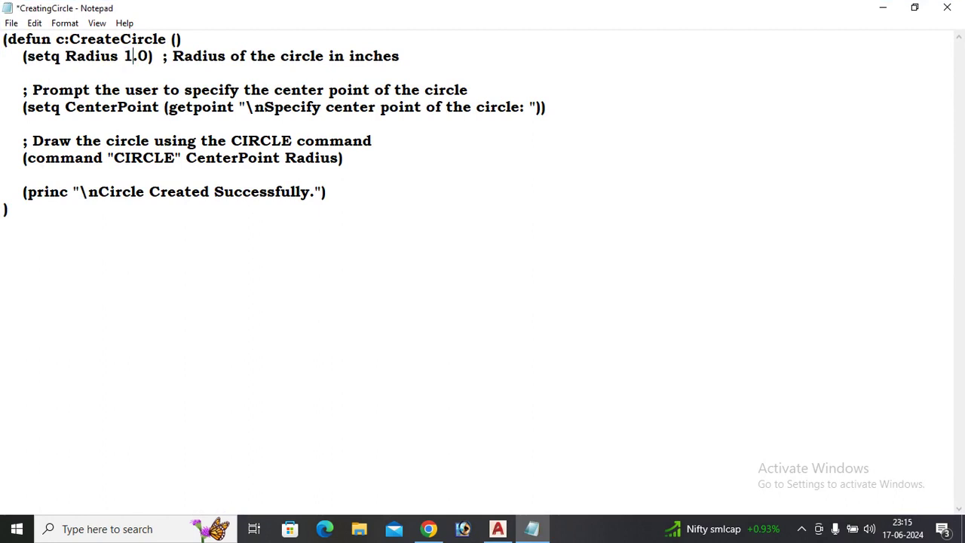
type("5")
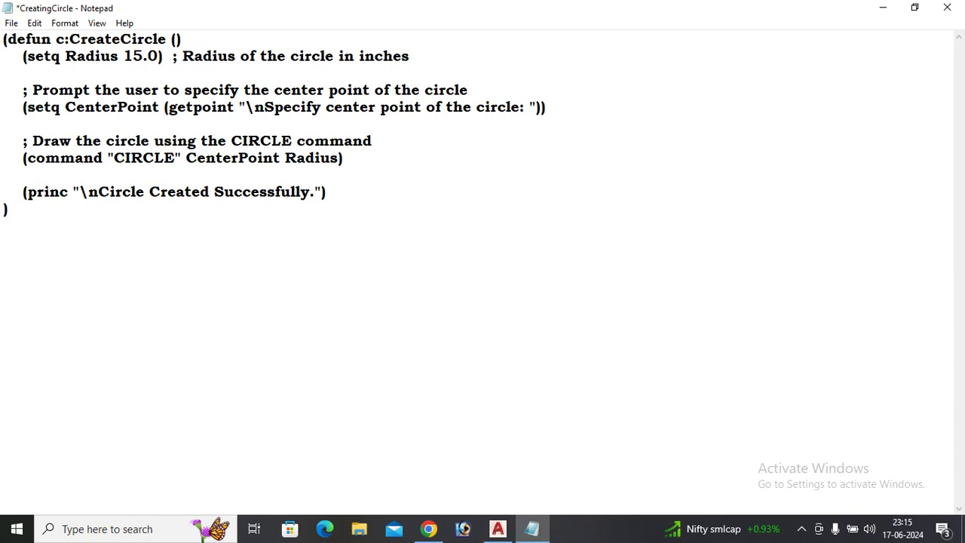
- Save the edited routine, close Notepad and return to AutoCAD
left_click(11, 22)
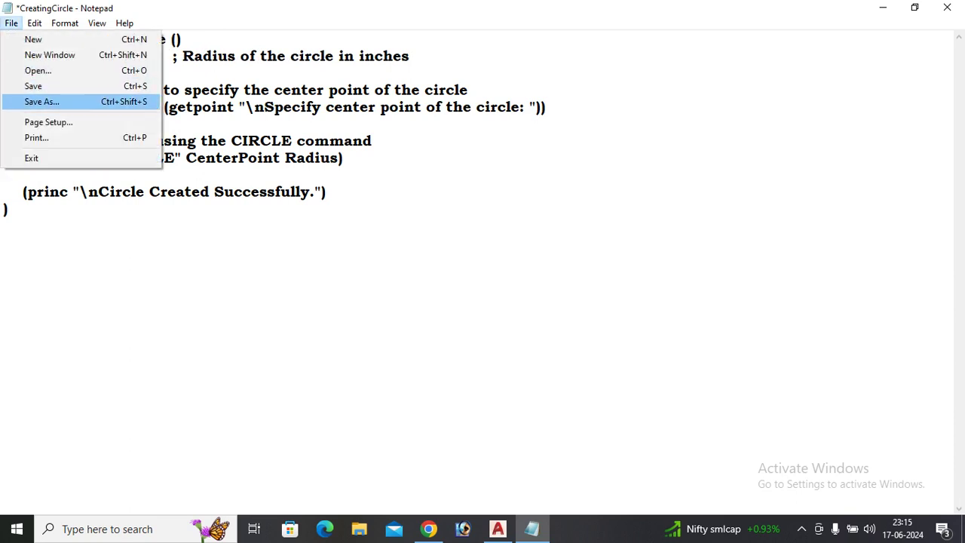
key("Up")
key("Return")
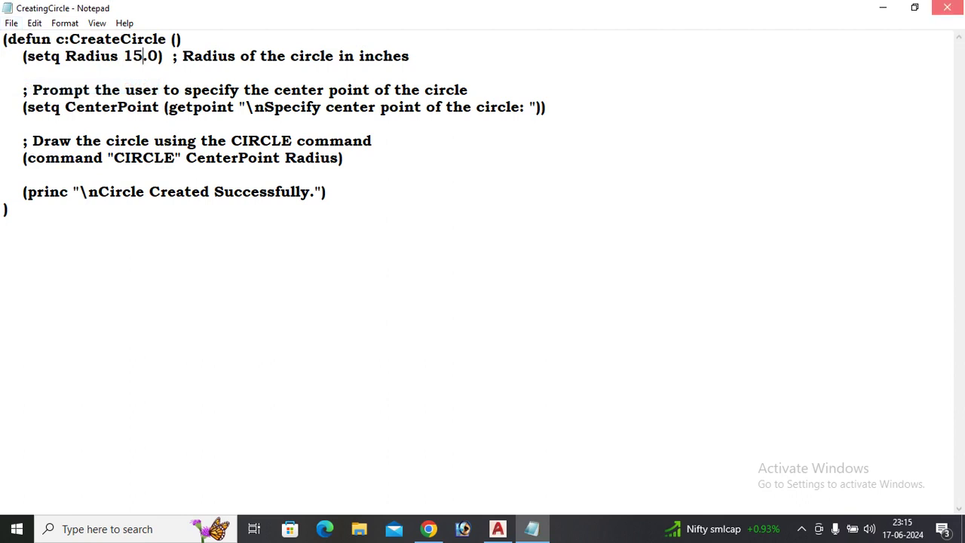
left_click(946, 8)
left_click(498, 528)
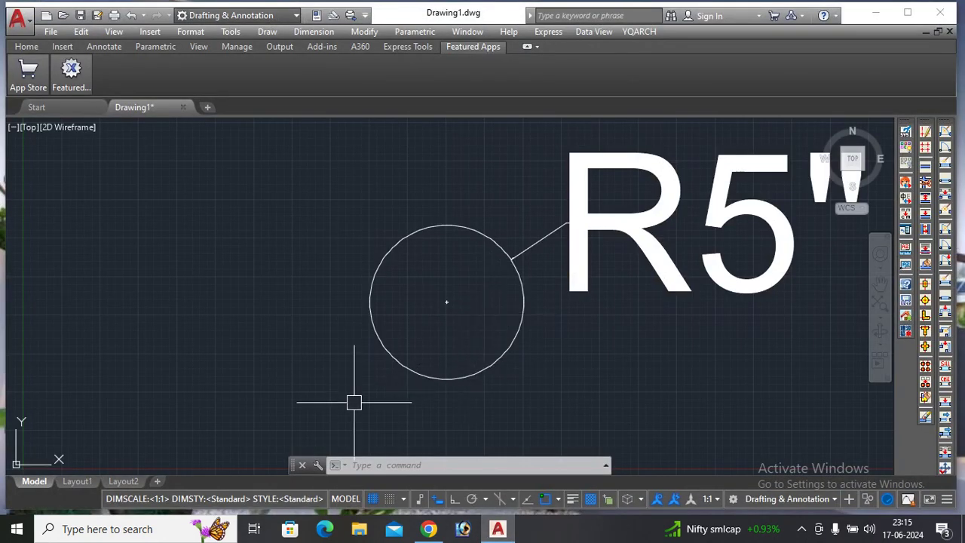
- Reload the edited CreatingCircle.lsp through the AP Load/Unload Applications dialog
type("ap")
key("Return")
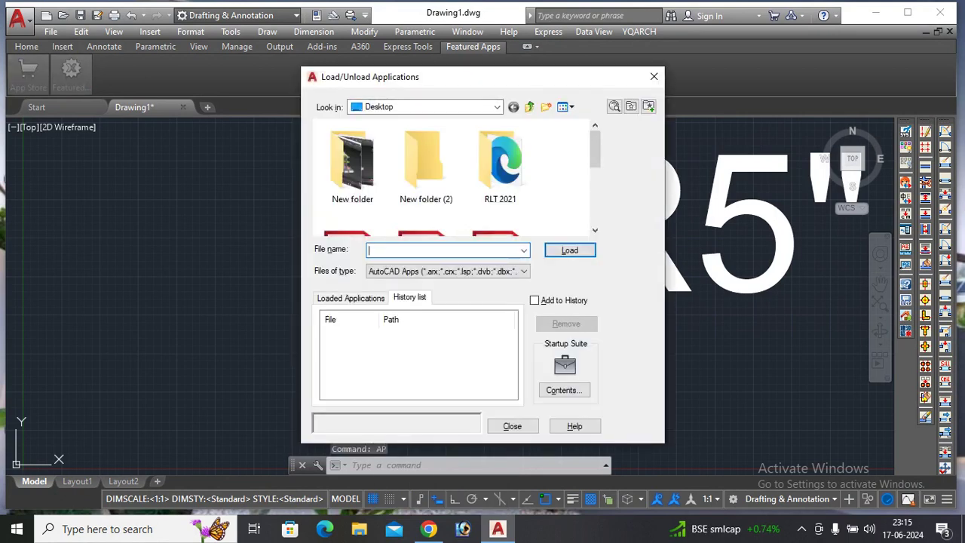
scroll(500, 169, "down", 1)
scroll(500, 170, "down", 2)
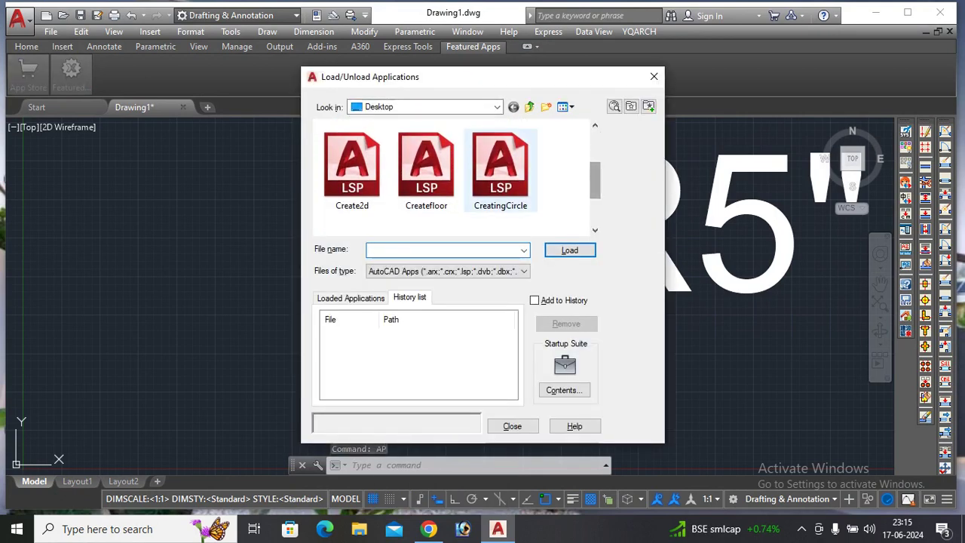
left_click(499, 170)
left_click(569, 249)
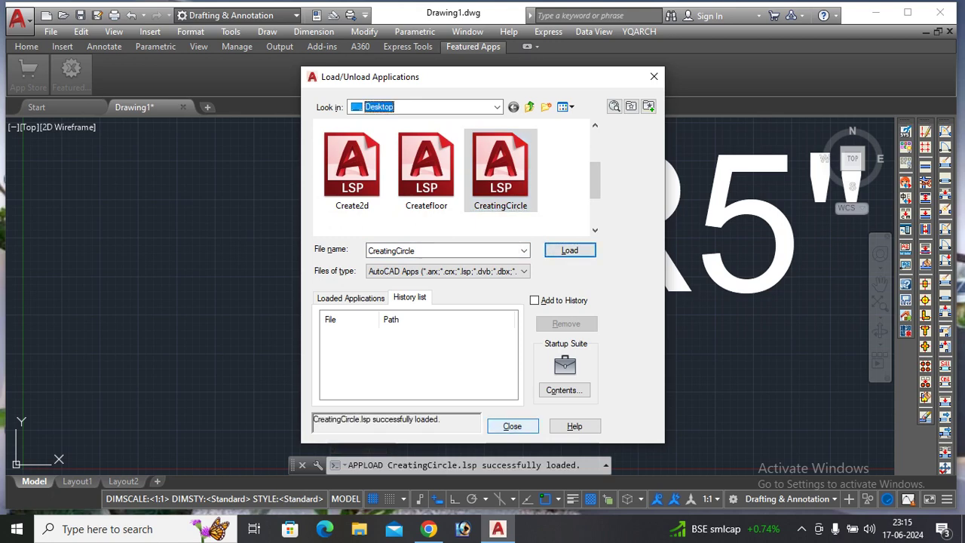
left_click(512, 426)
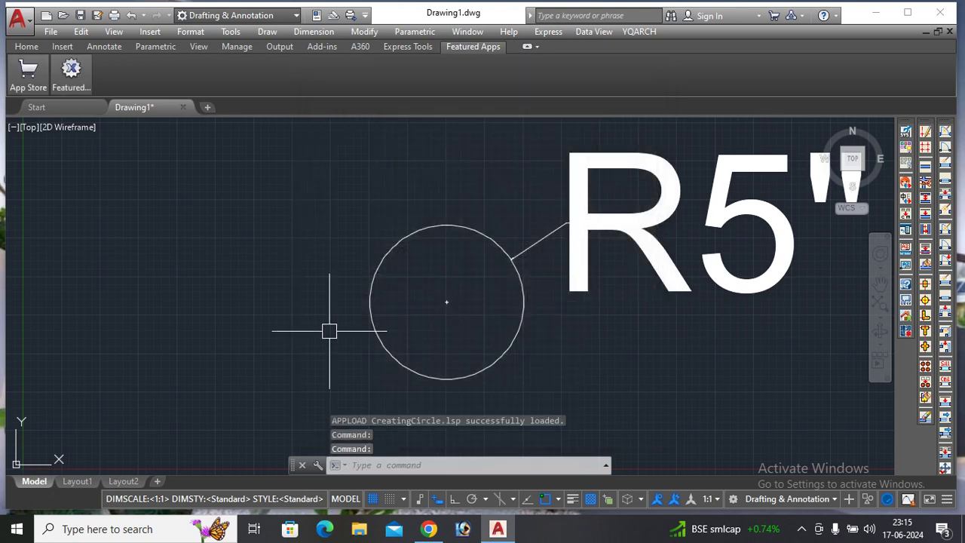
- Draw a radius-15 circle with CREATECIRCLE and zoom to show the whole drawing
type("cre")
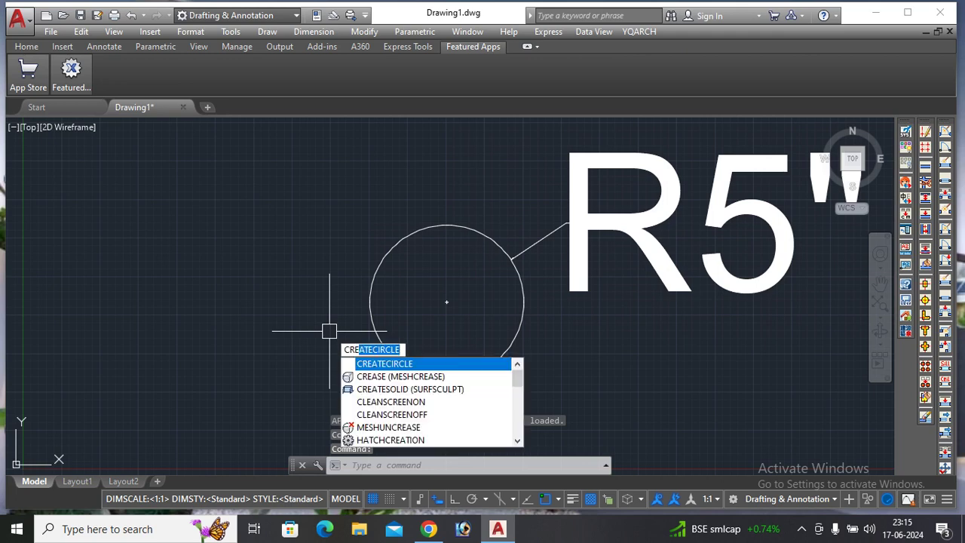
key("Return")
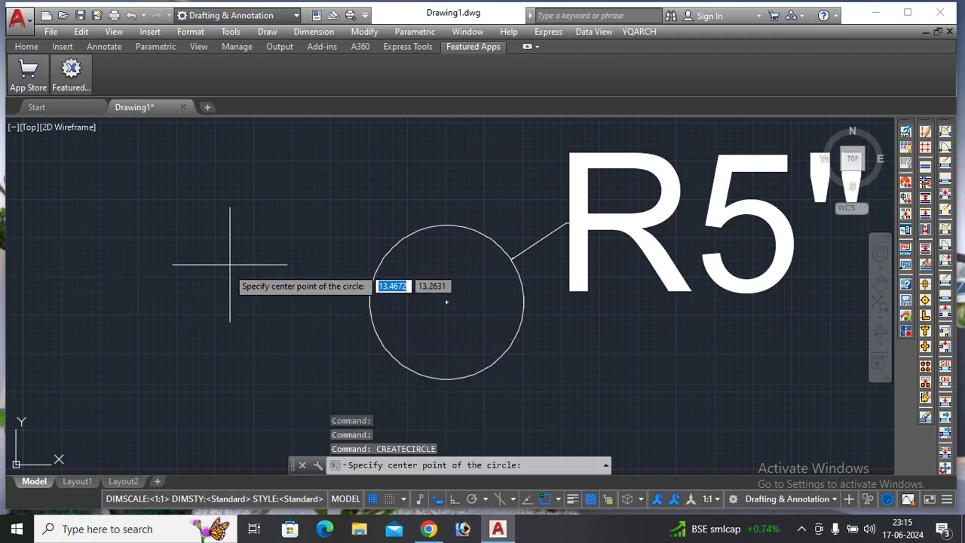
left_click(161, 258)
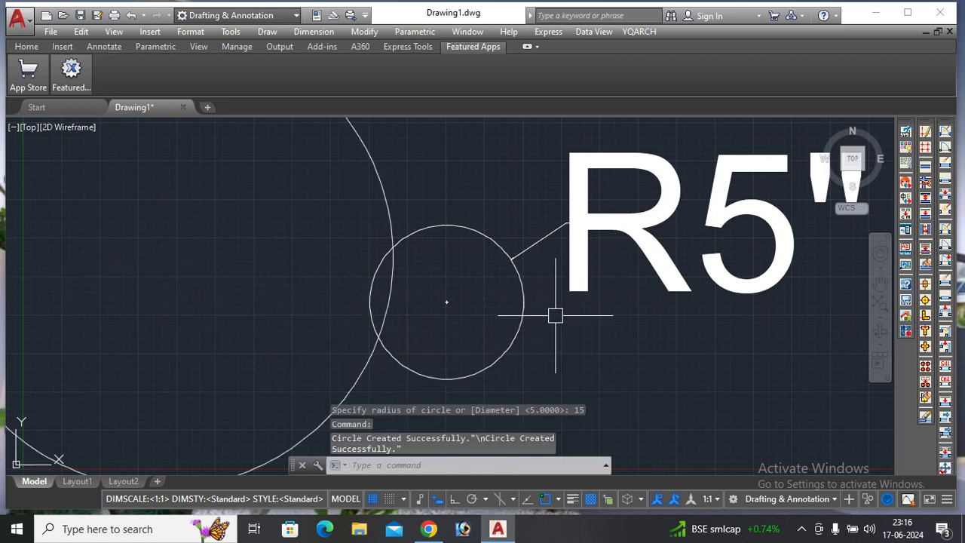
type("z")
key("Return")
type("a")
key("Return")
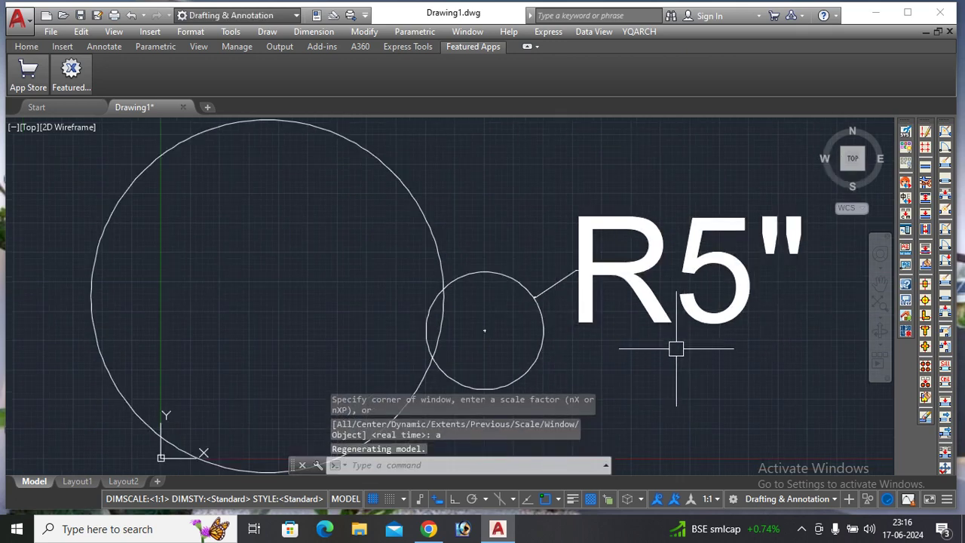
- Erase both circles and the R5" dimension, cancelling the stray typed command
key("ctrl+a")
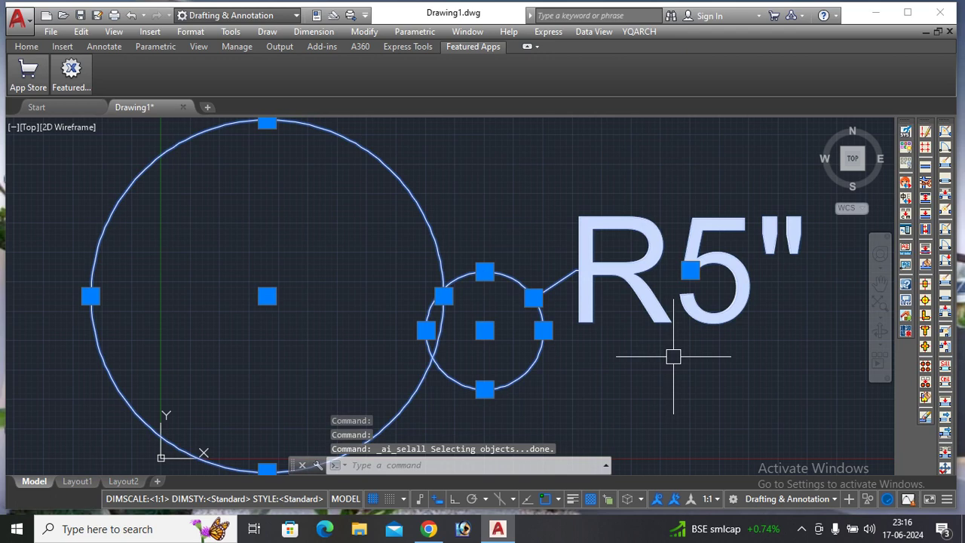
key("Delete")
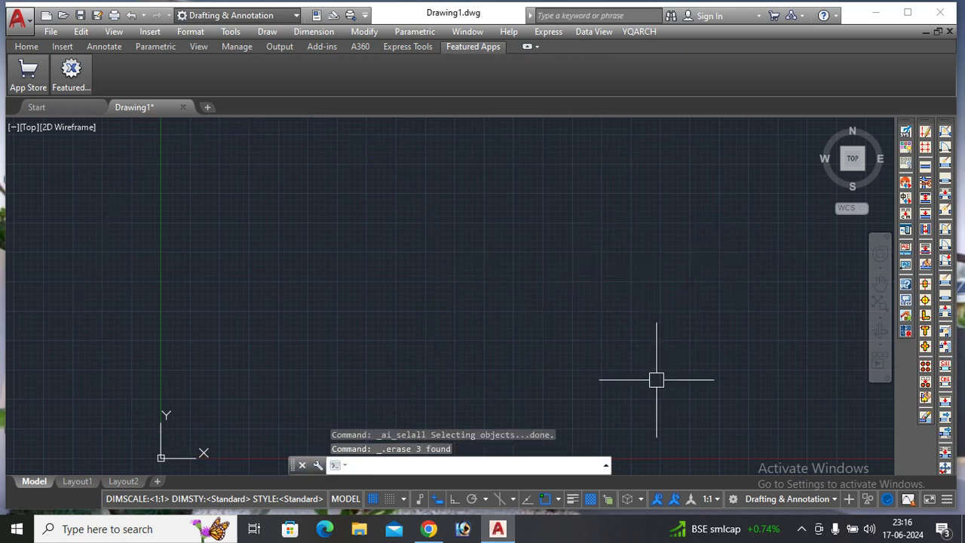
key("super")
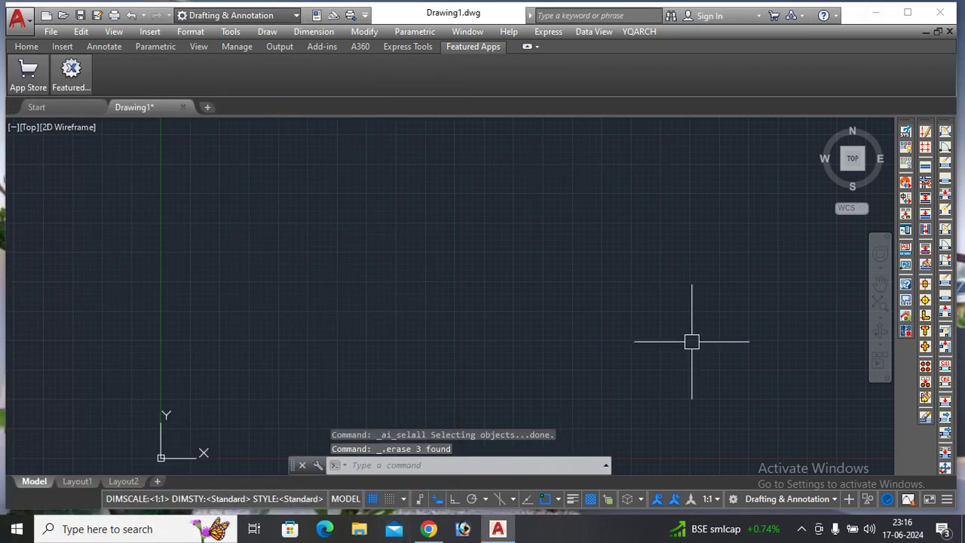
type("d")
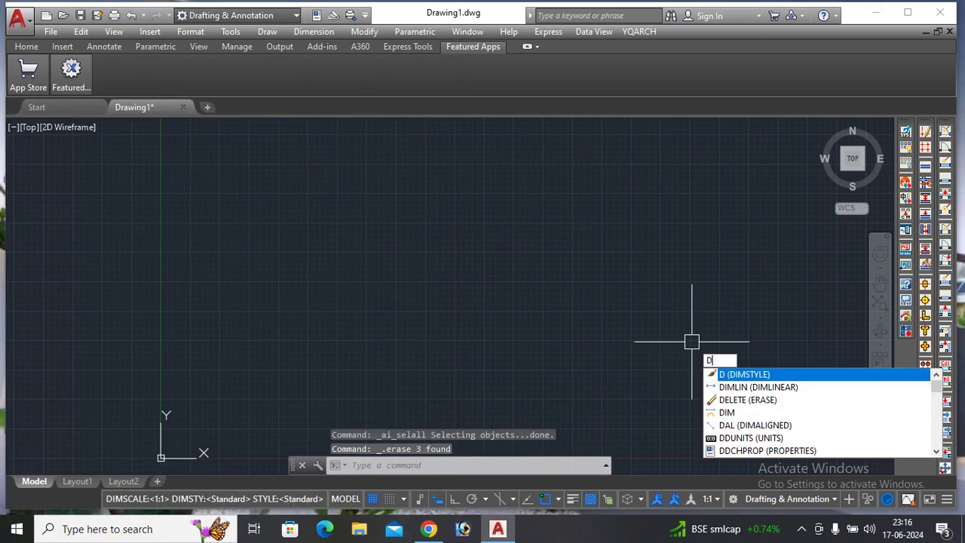
type("\"")
key("Escape")
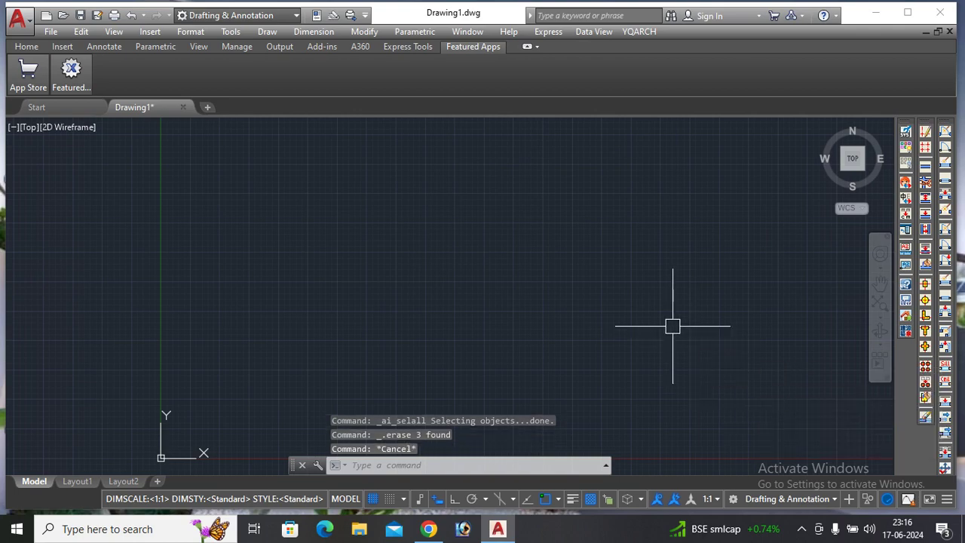
- Open CreatingCircle in Notepad and rename c:CreateCircle to c:CreatePolygon
left_click(497, 528)
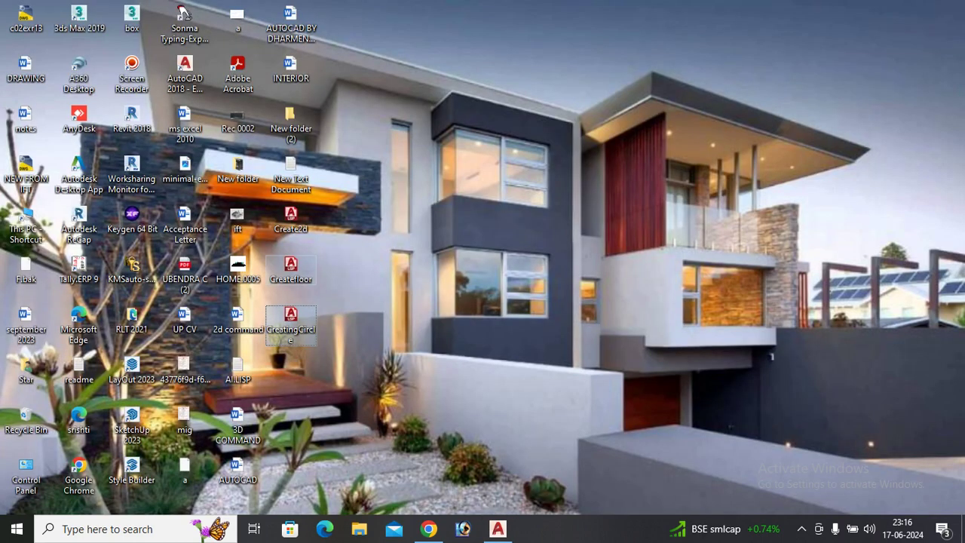
double_click(290, 316)
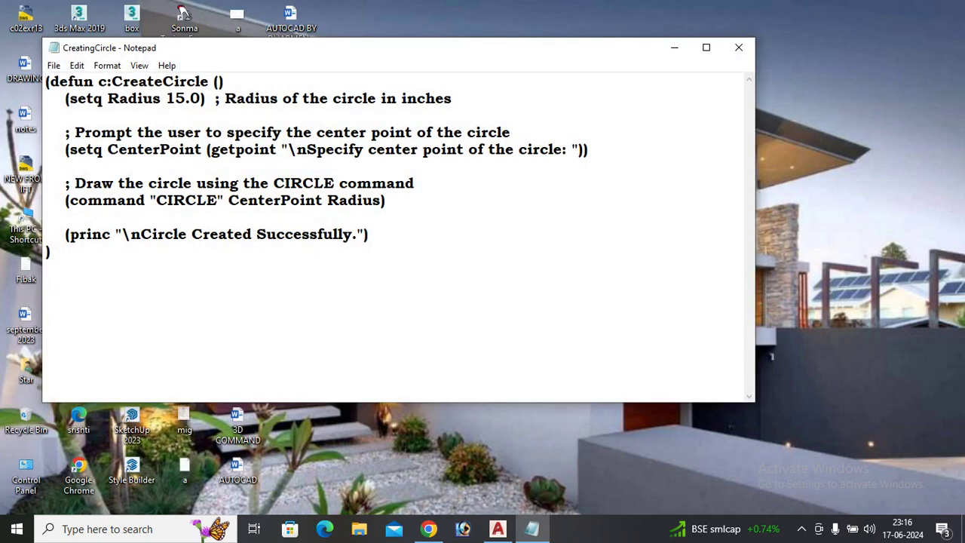
left_click(209, 81)
key("BackSpace")
key("BackSpace")
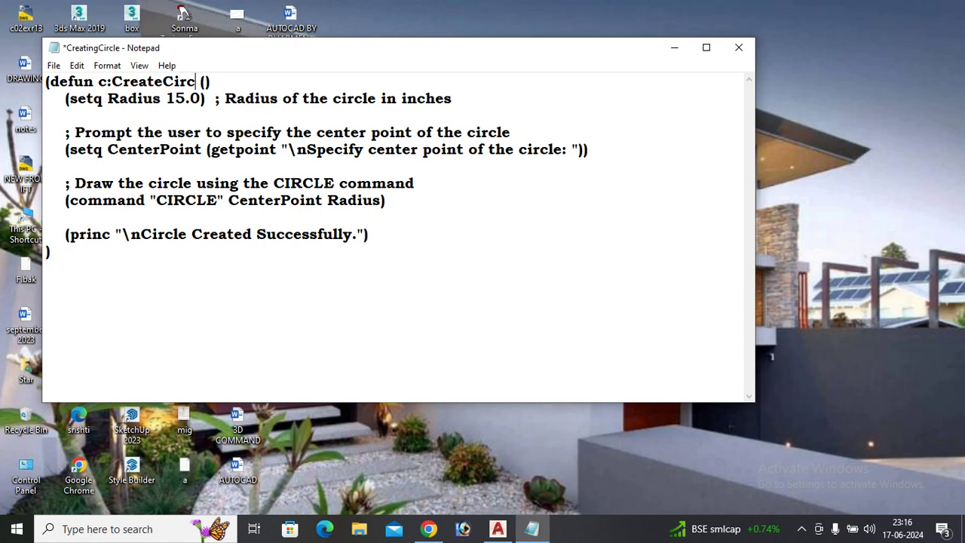
key("BackSpace")
key("BackSpace")
key("BackSpace")
key("BackSpace")
type("pol")
type("ygon")
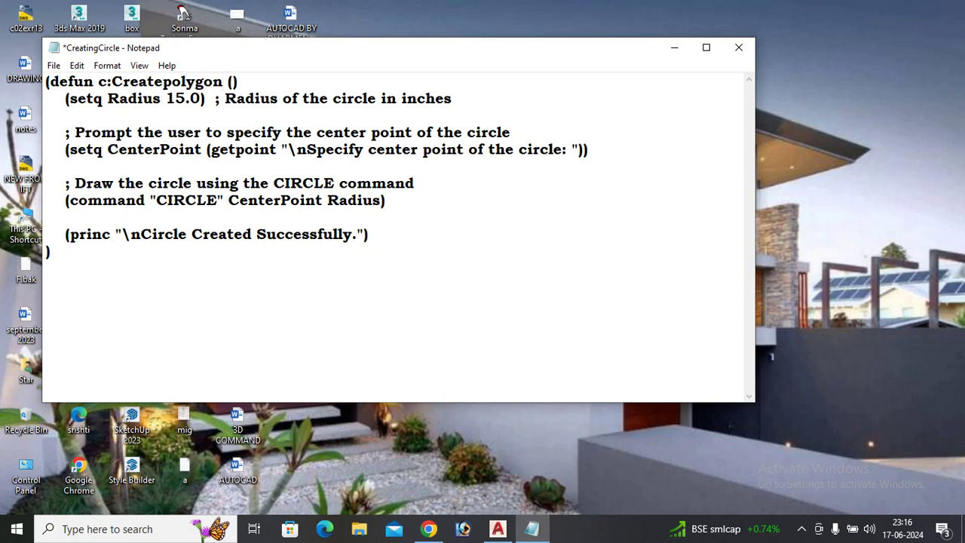
key("Left")
key("Left")
key("Left")
key("shift+Left")
type("P")
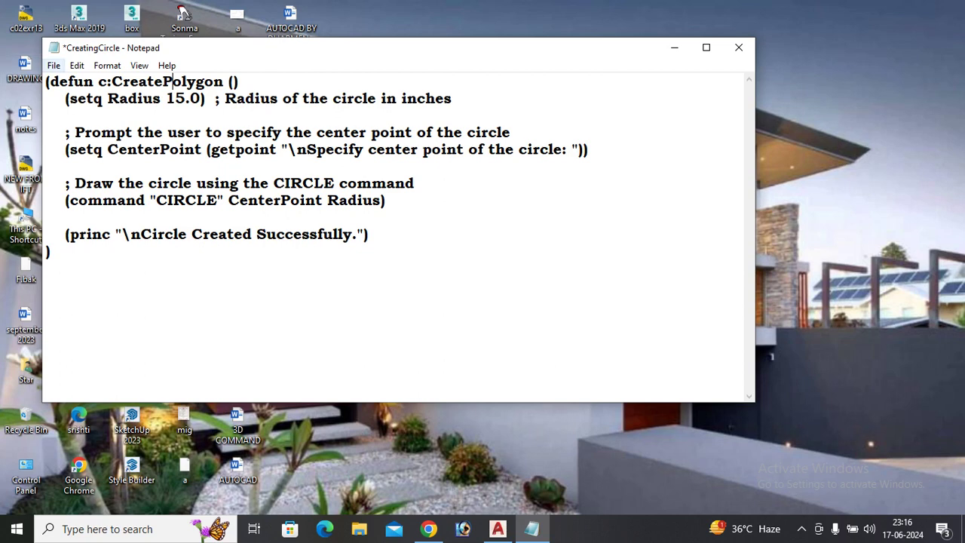
- Save the routine and close Notepad
left_click(53, 66)
left_click(75, 128)
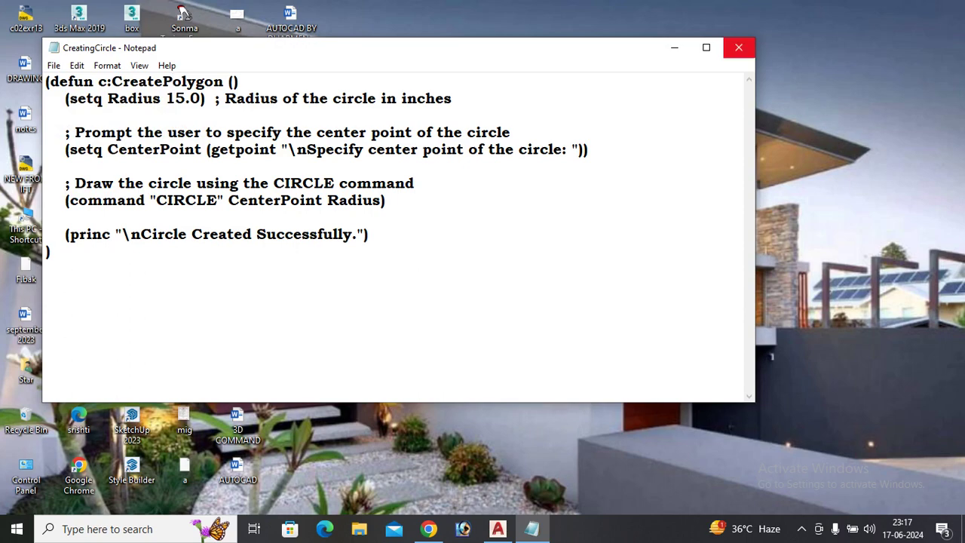
left_click(739, 48)
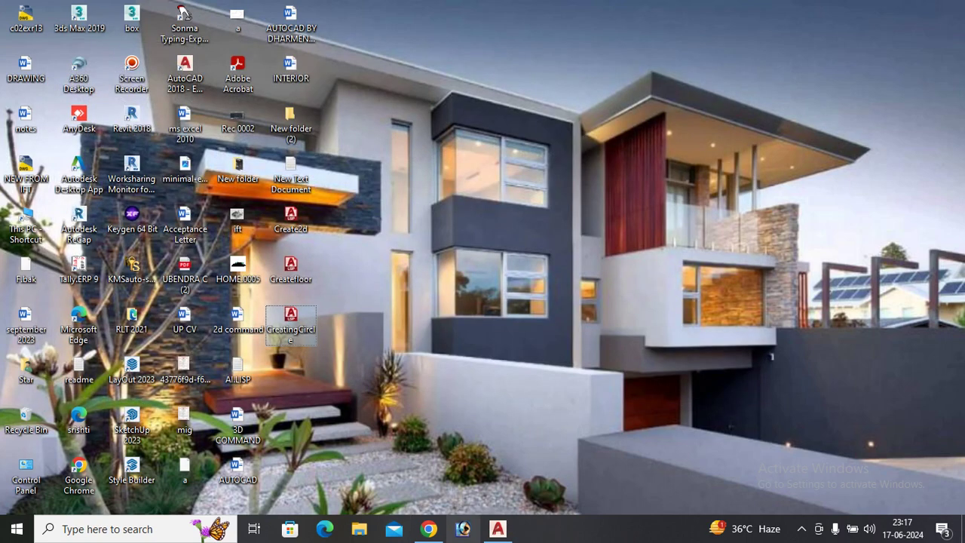
- Back in AutoCAD, reload the updated CreatingCircle.lsp via AP
left_click(498, 529)
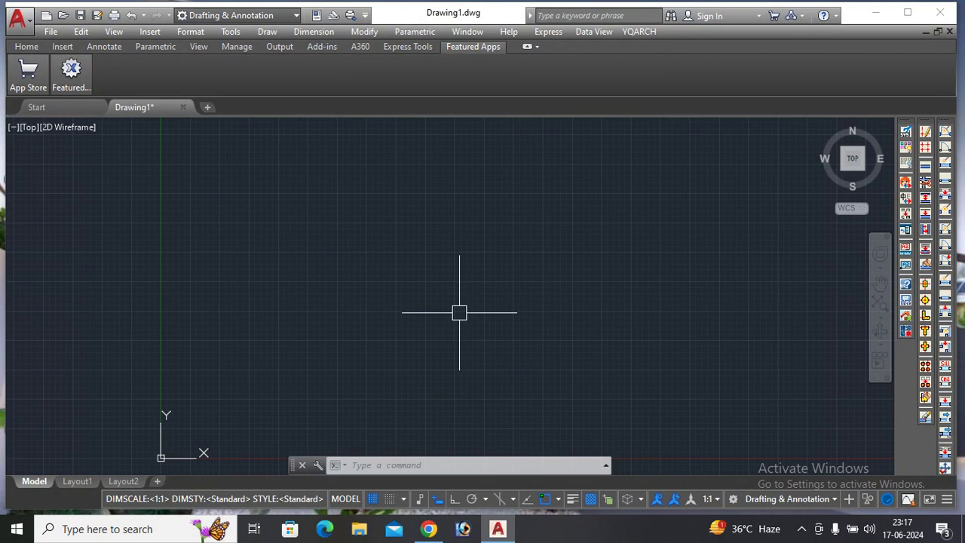
type("a")
type("p")
key("Return")
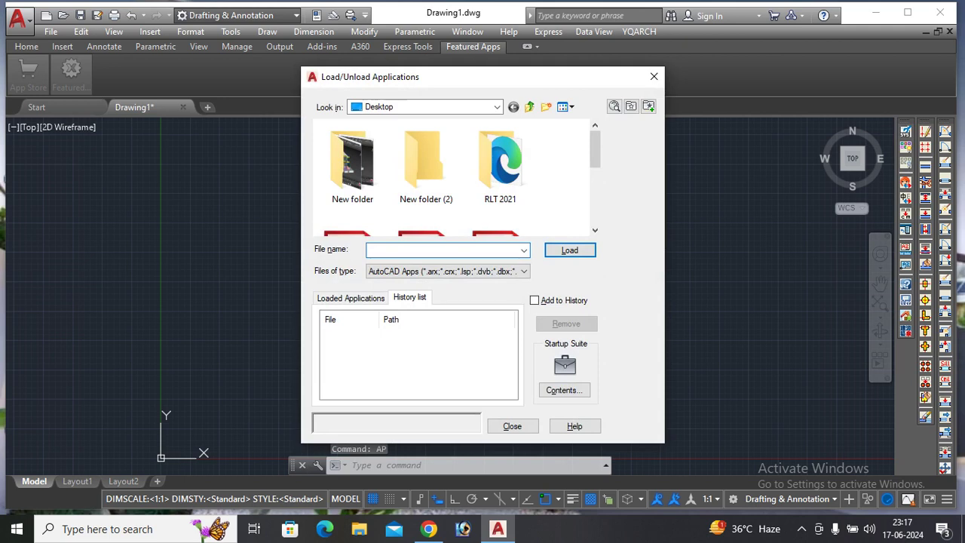
scroll(454, 179, "down", 2)
left_click(501, 162)
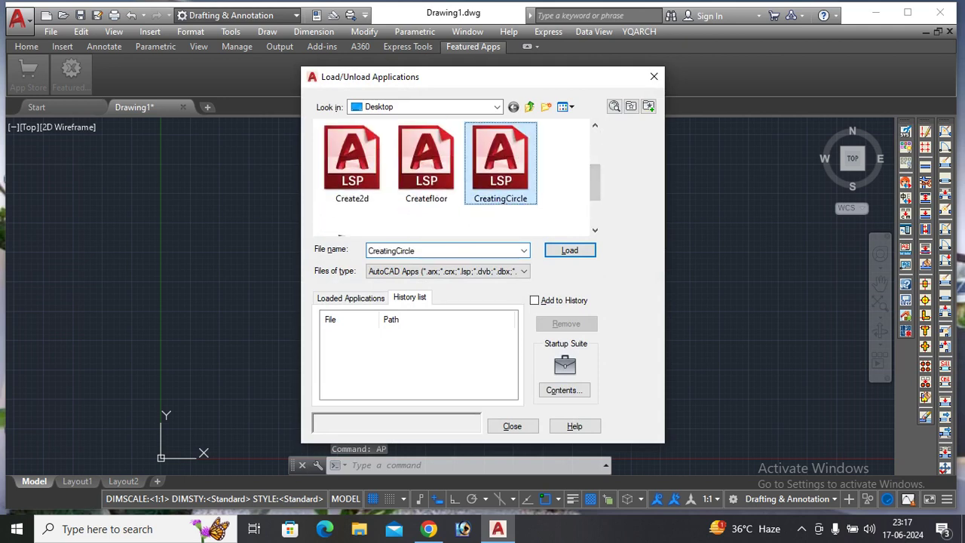
left_click(569, 250)
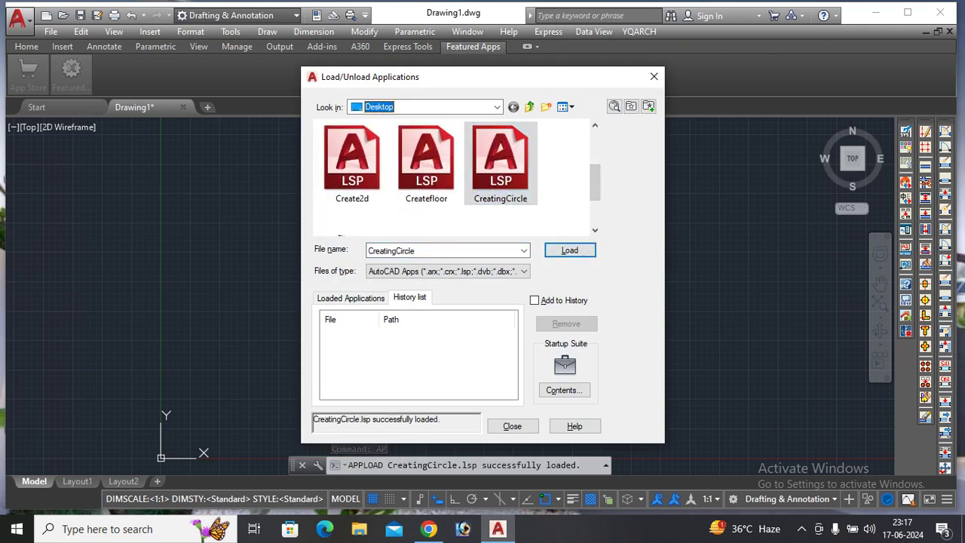
left_click(512, 426)
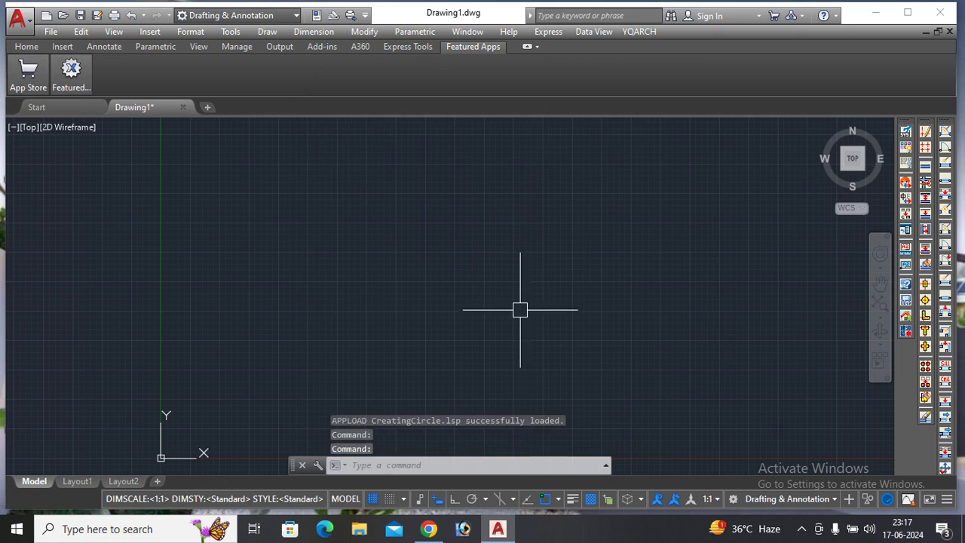
- Draw a radius-15 circle with the renamed CREATEPOLYGON command, then show the desktop
type("CREATECIRCLE")
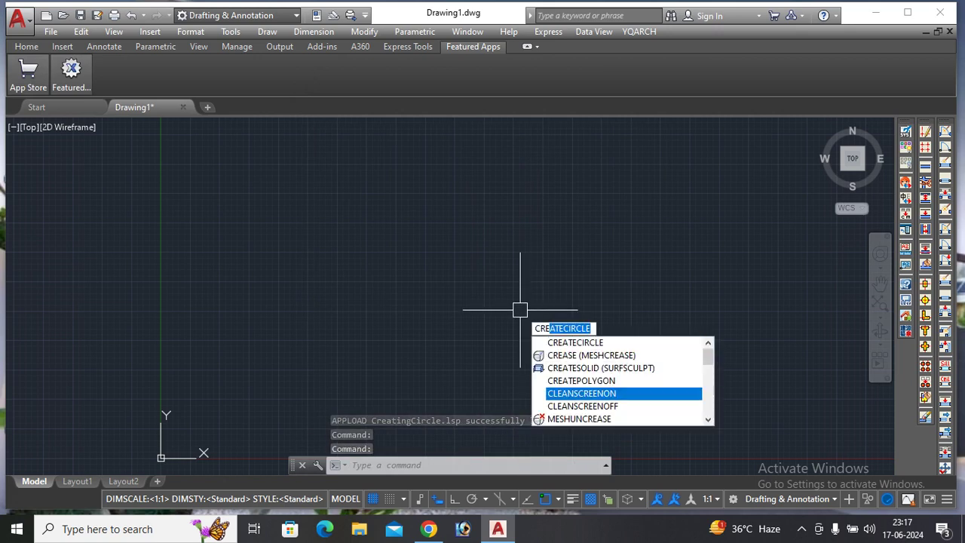
left_click(582, 380)
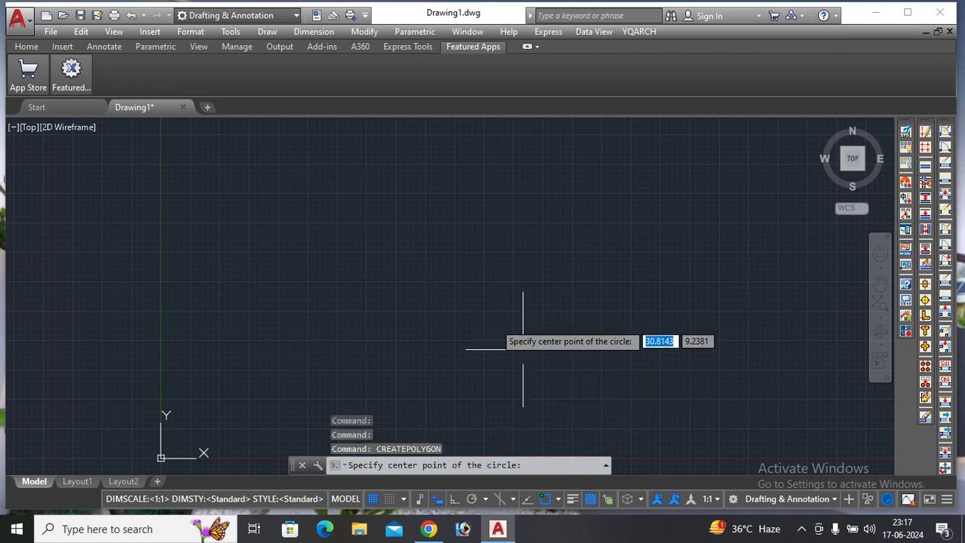
left_click(460, 293)
type("15")
key("Return")
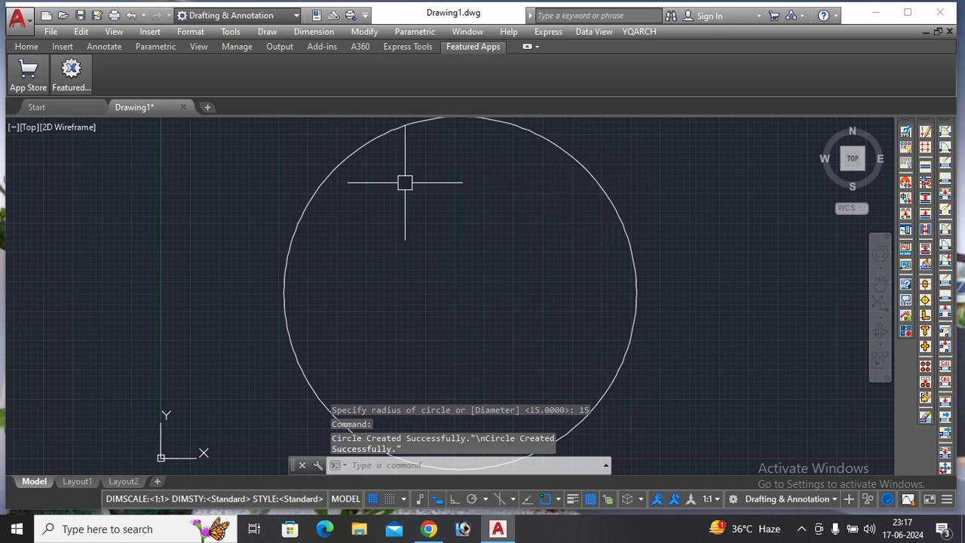
left_click(326, 176)
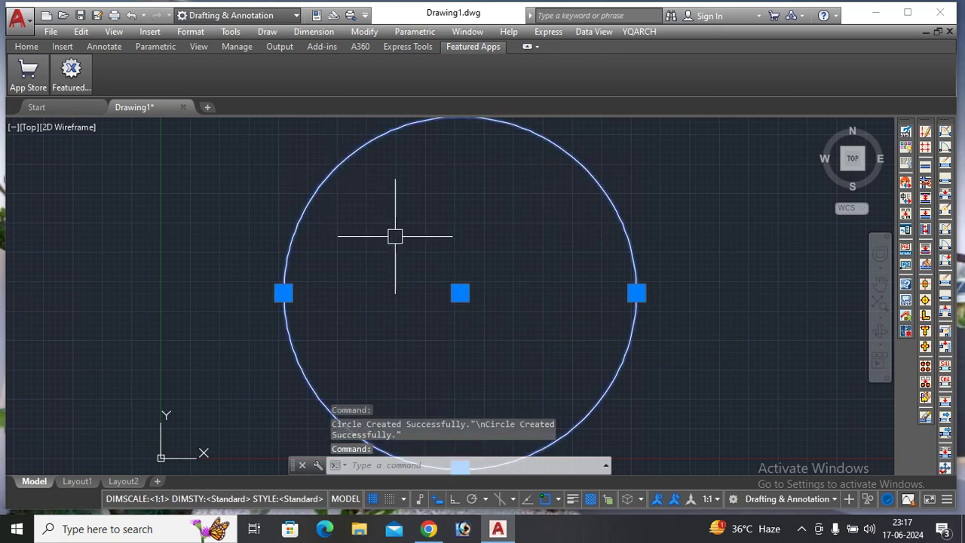
key("Escape")
key("Escape")
key("Escape")
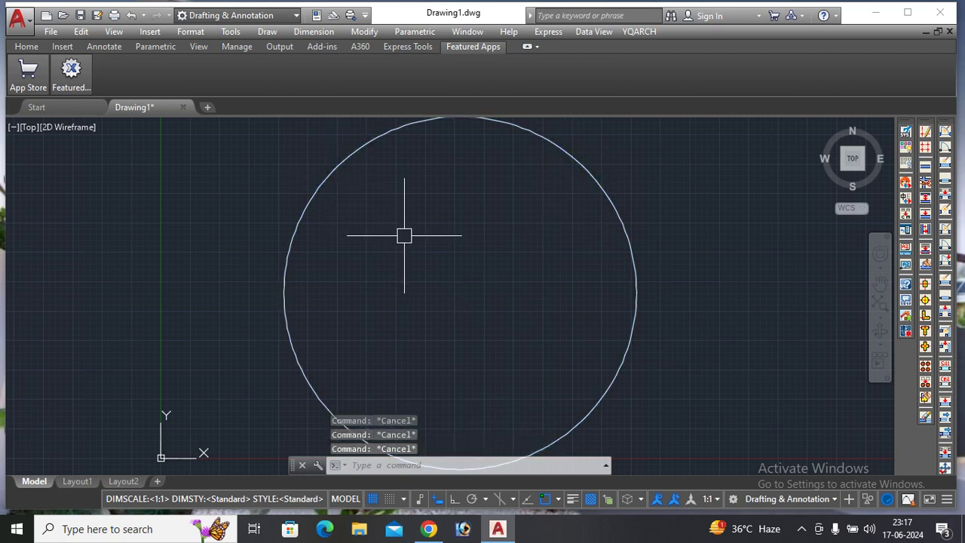
key("super+d")
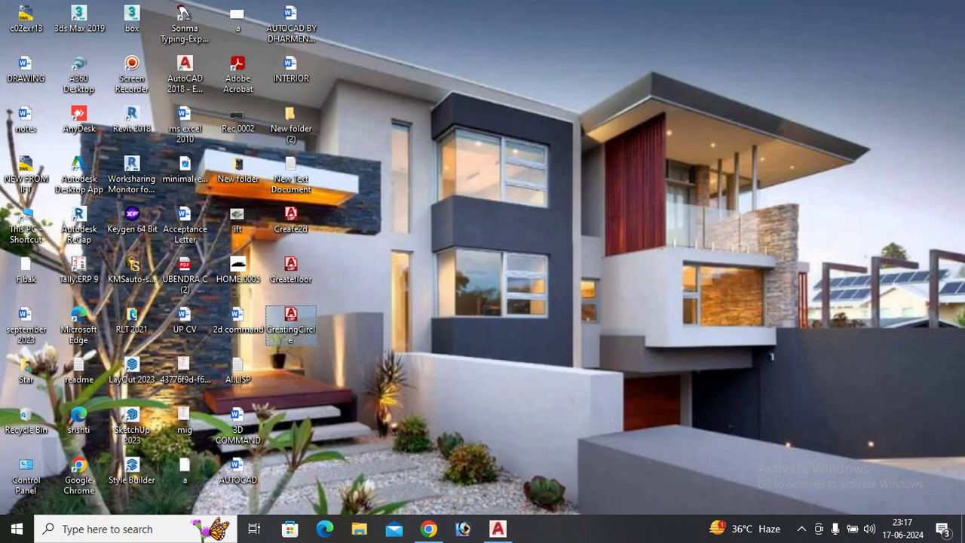
- Open CreatingCircle.lsp and replace Polygon with Circle in the defun command name
double_click(291, 323)
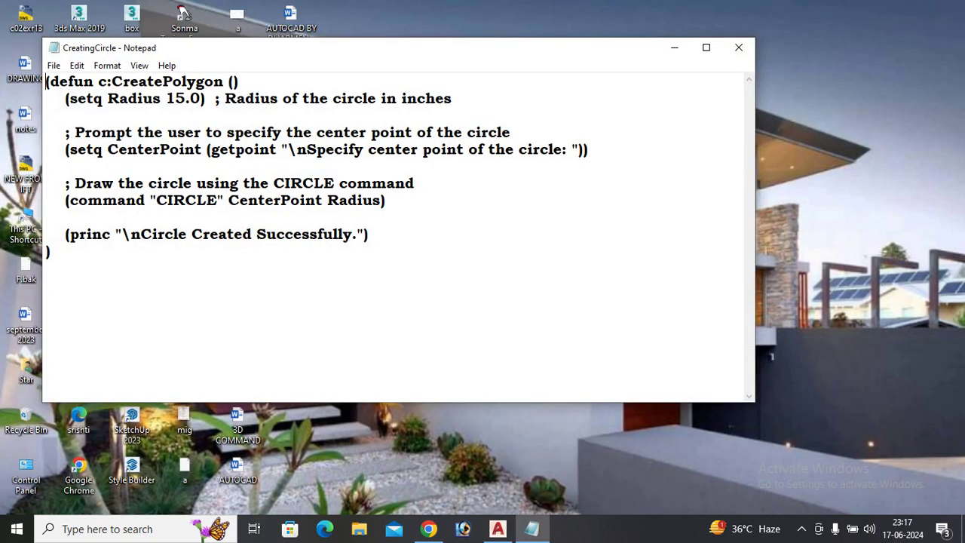
left_click_drag(224, 81, 163, 81)
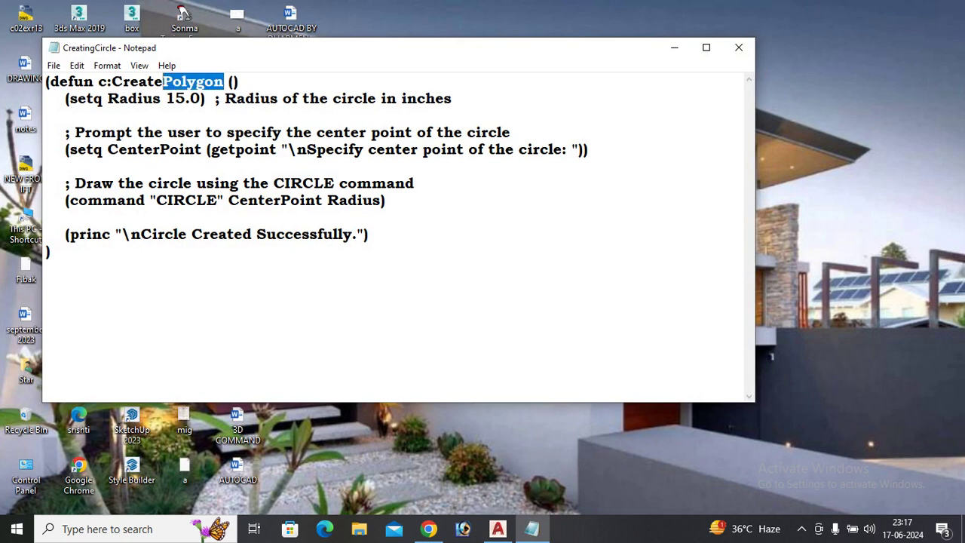
type("Ci")
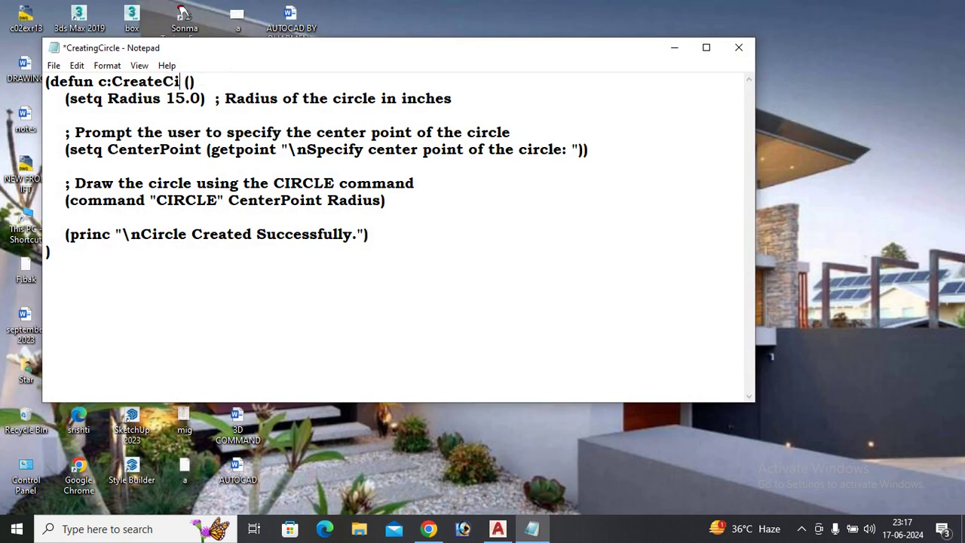
type("rcle")
left_click(163, 81)
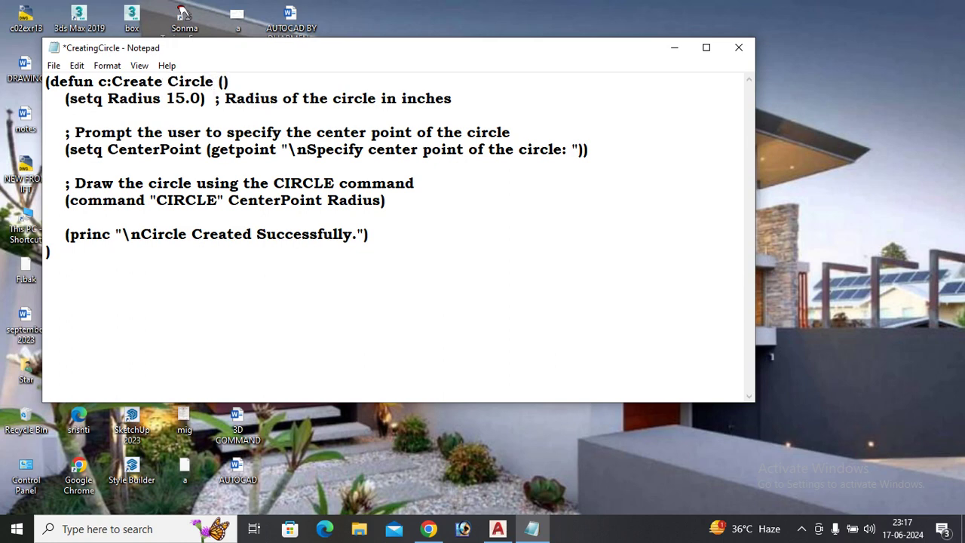
- Change the radius from 15.0 to 20.0, save on closing Notepad, and return to AutoCAD
double_click(176, 98)
type("20")
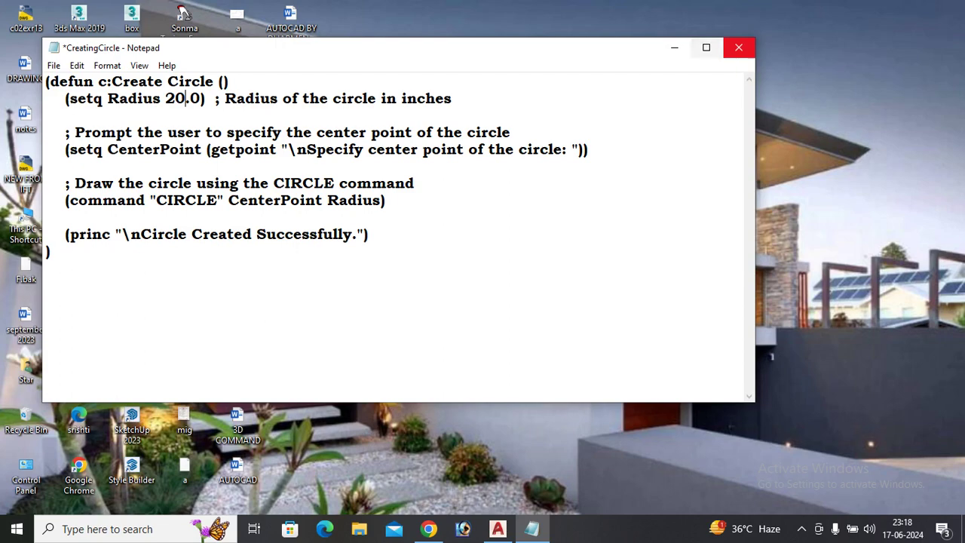
left_click(739, 47)
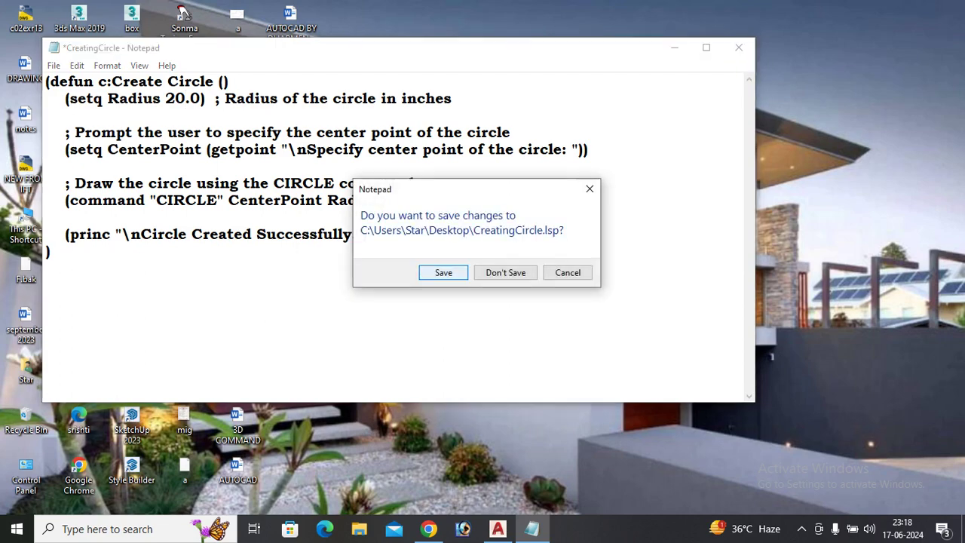
left_click(443, 273)
left_click(498, 528)
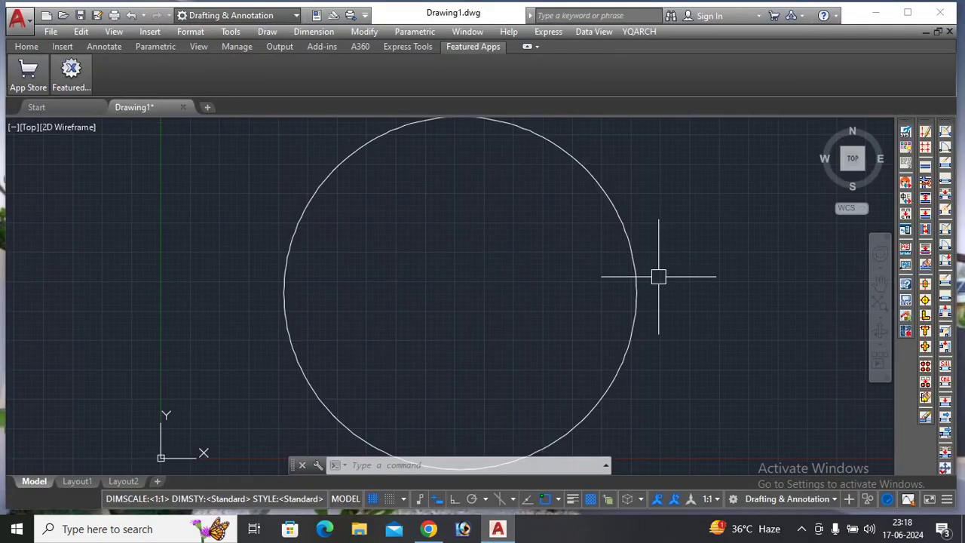
- Select and erase everything in the drawing, cancelling a stray partly typed command
key("ctrl+a")
key("Delete")
type("e")
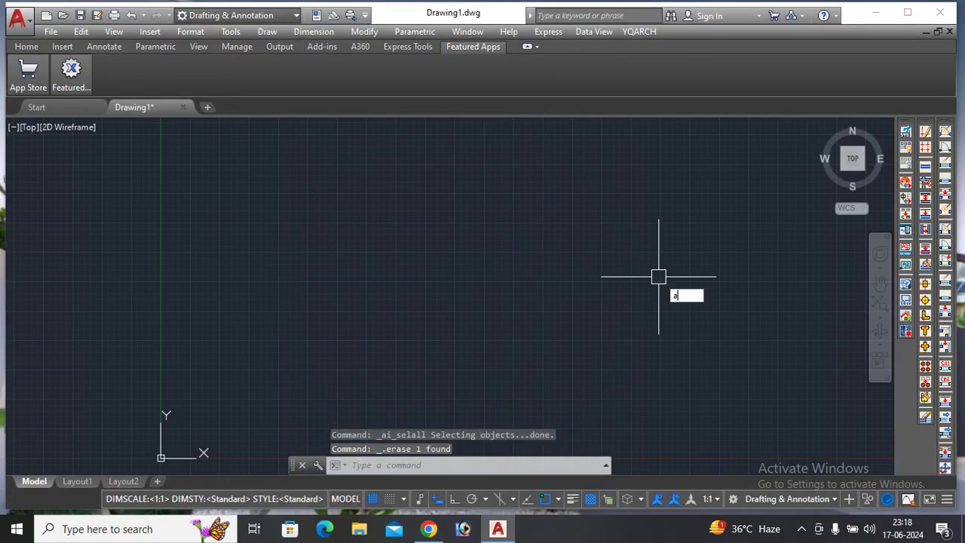
type("l")
key("Escape")
key("Escape")
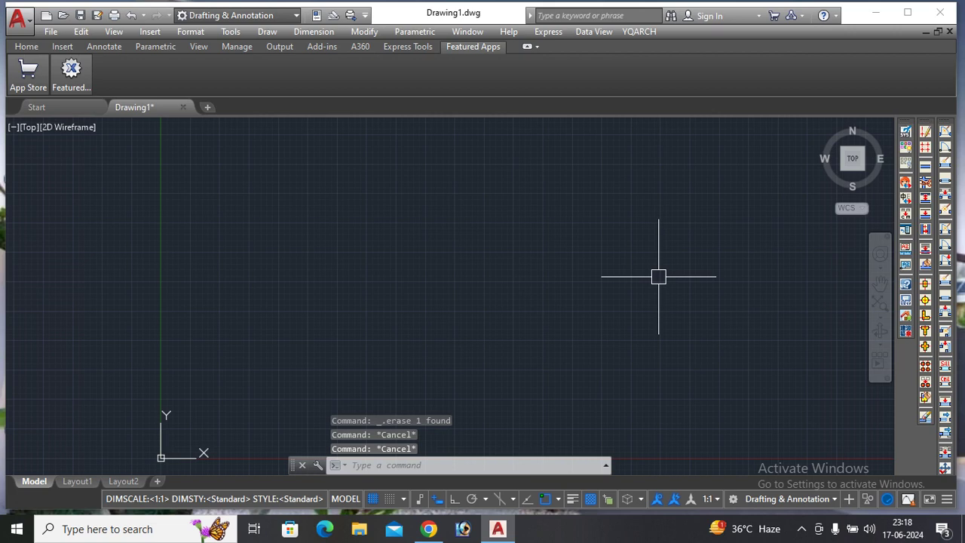
- Run CREATECIRCLE and place a radius-15 circle at a picked centre
type("cre")
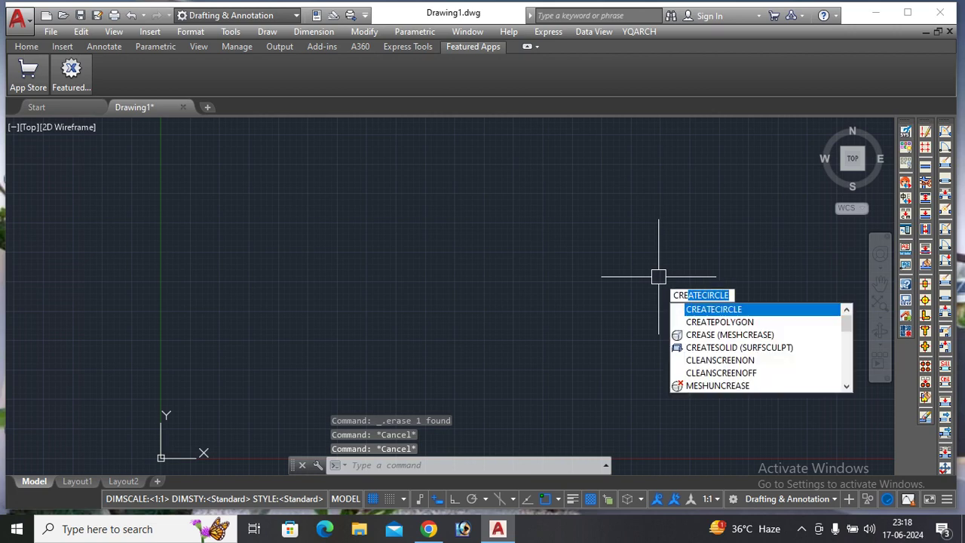
key("Return")
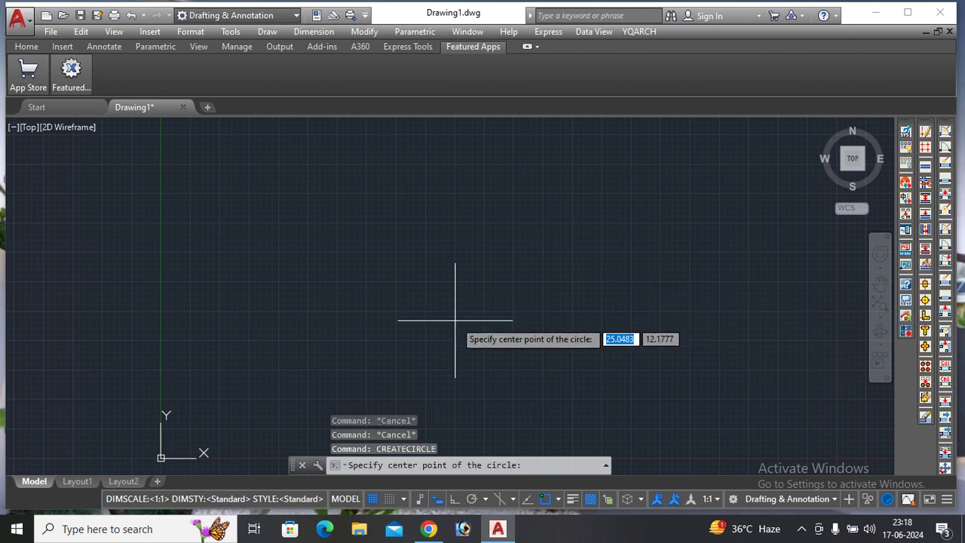
left_click(455, 320)
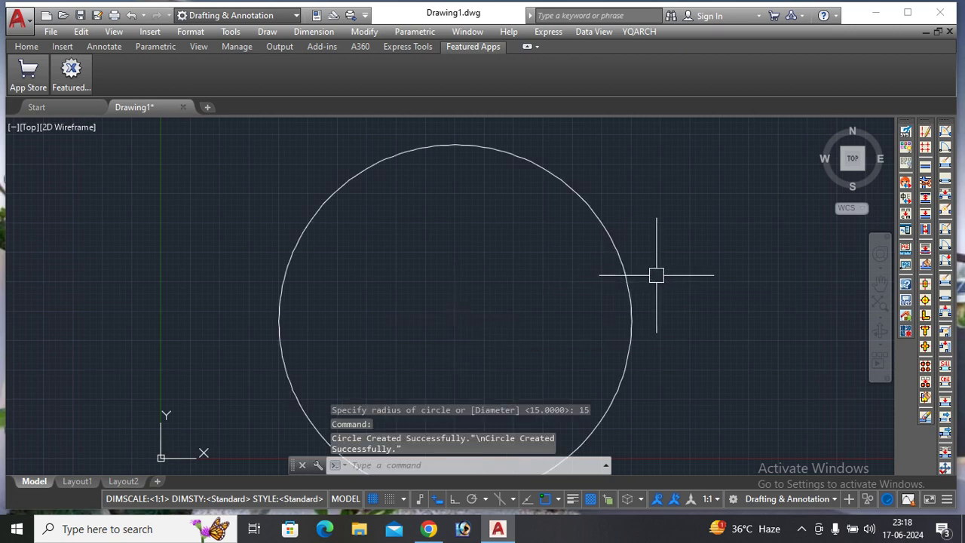
- Abandon a radius dimension on the circle, then erase the circle
type("dra")
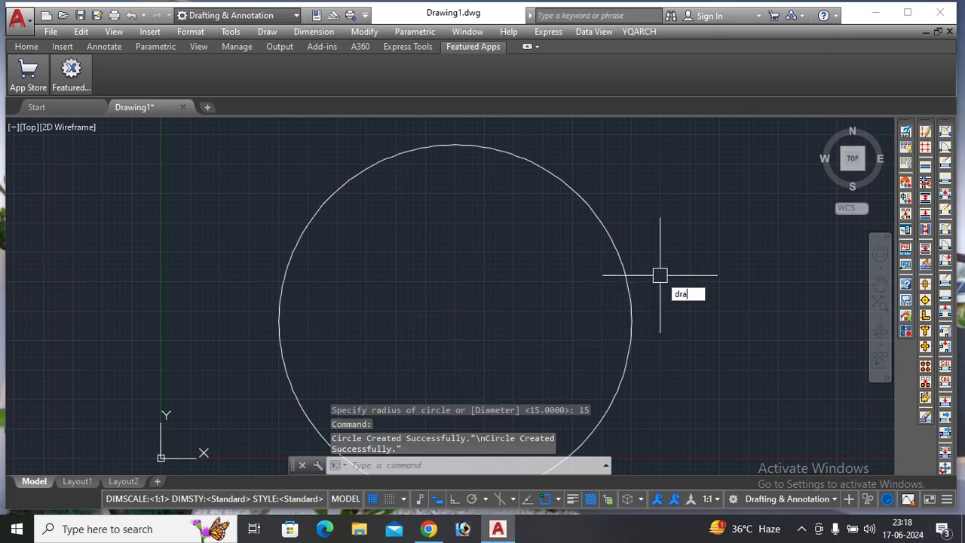
key("Return")
left_click(624, 263)
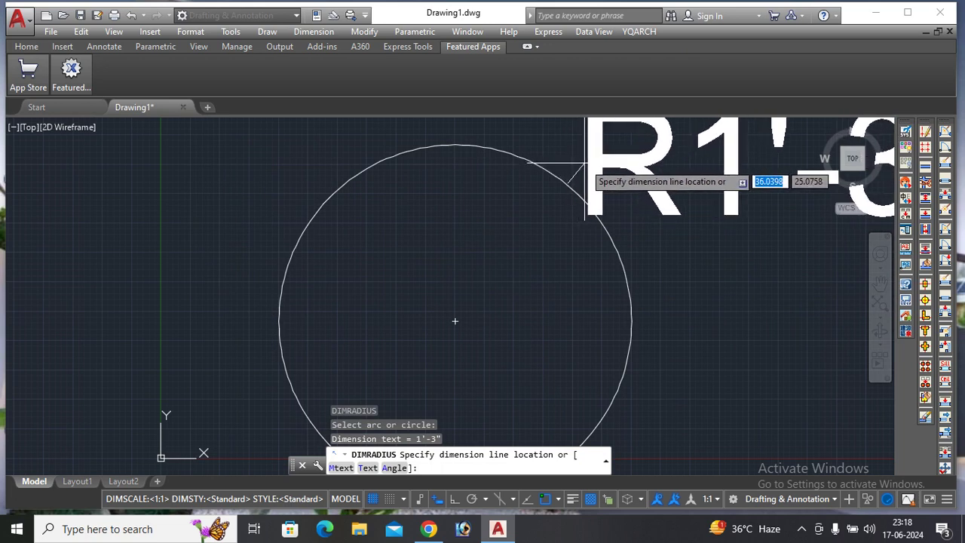
key("Escape")
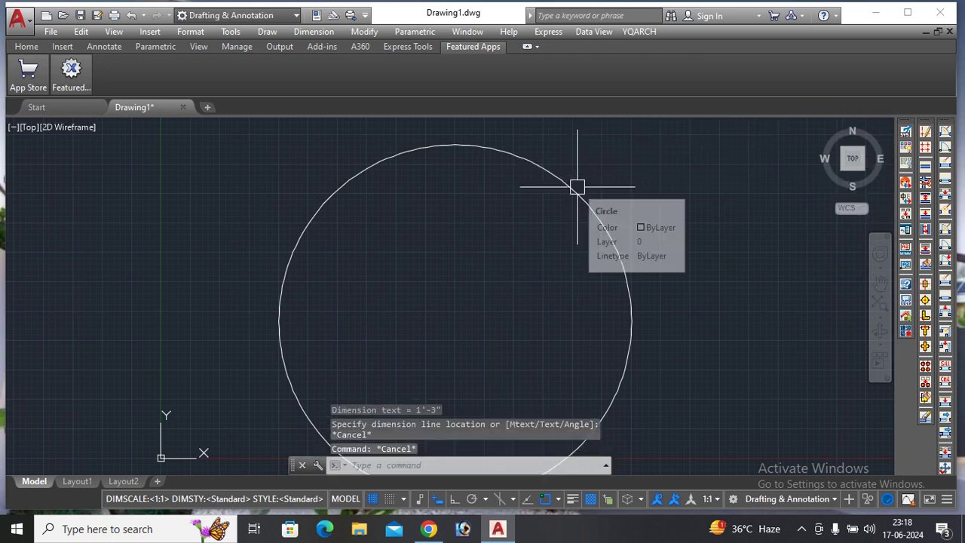
left_click(575, 187)
key("Delete")
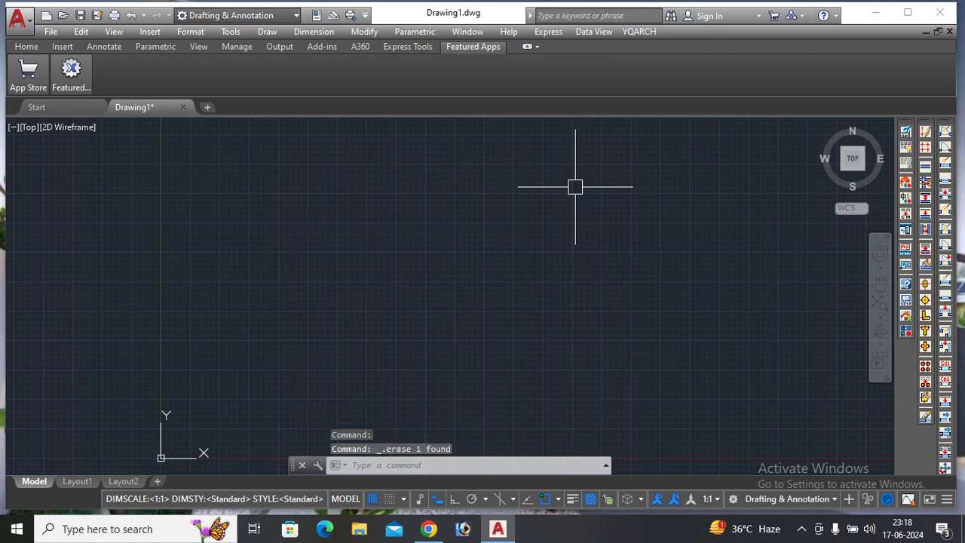
- Load CreatingCircle.lsp through APPLOAD
type("ap")
key("Return")
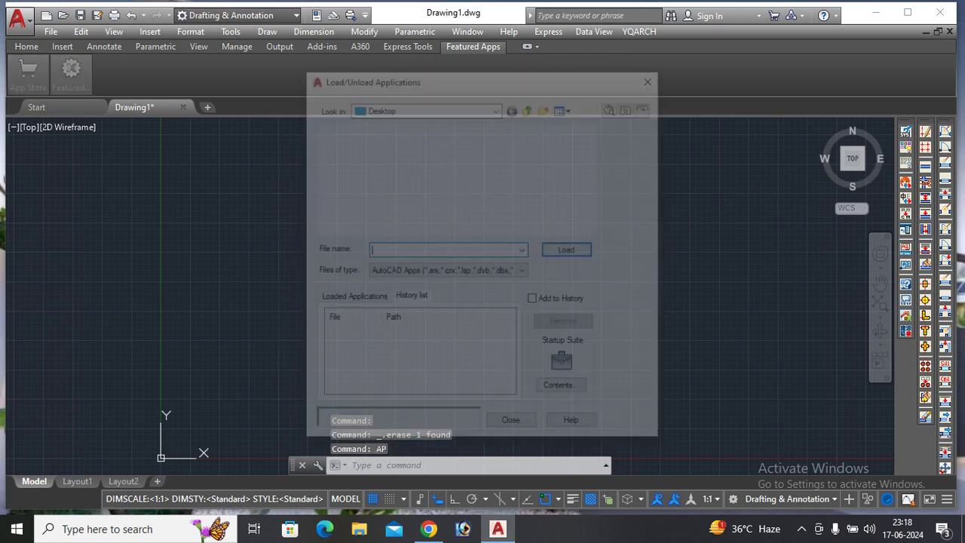
scroll(500, 158, "down", 3)
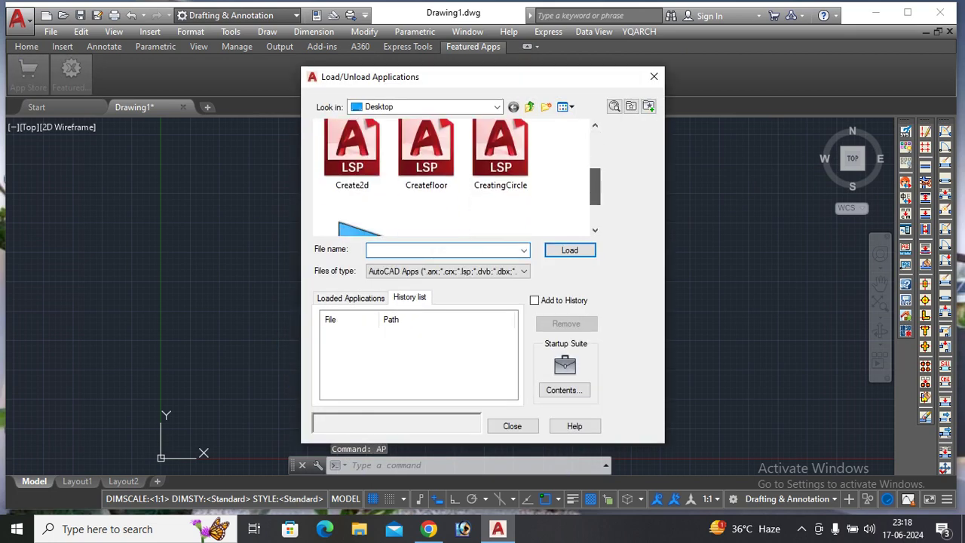
left_click(501, 158)
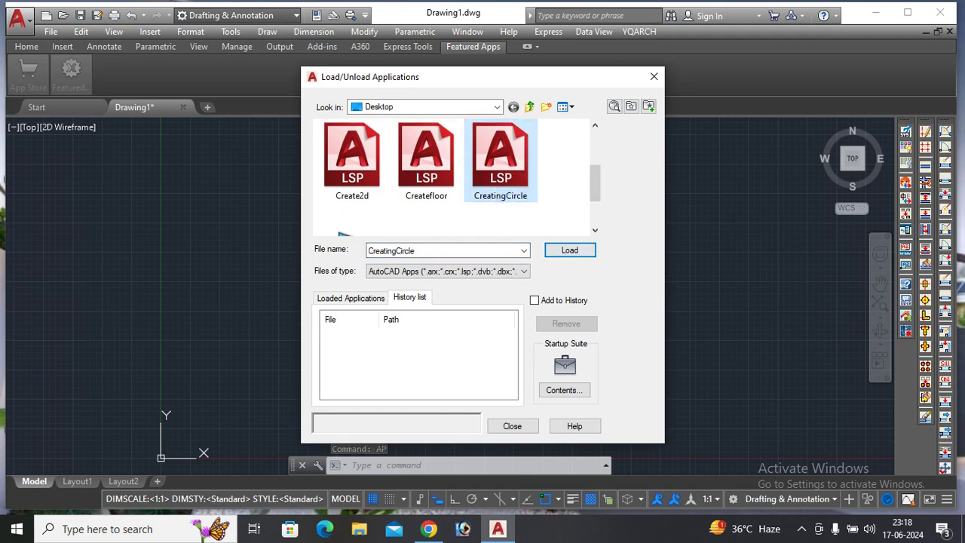
left_click(568, 249)
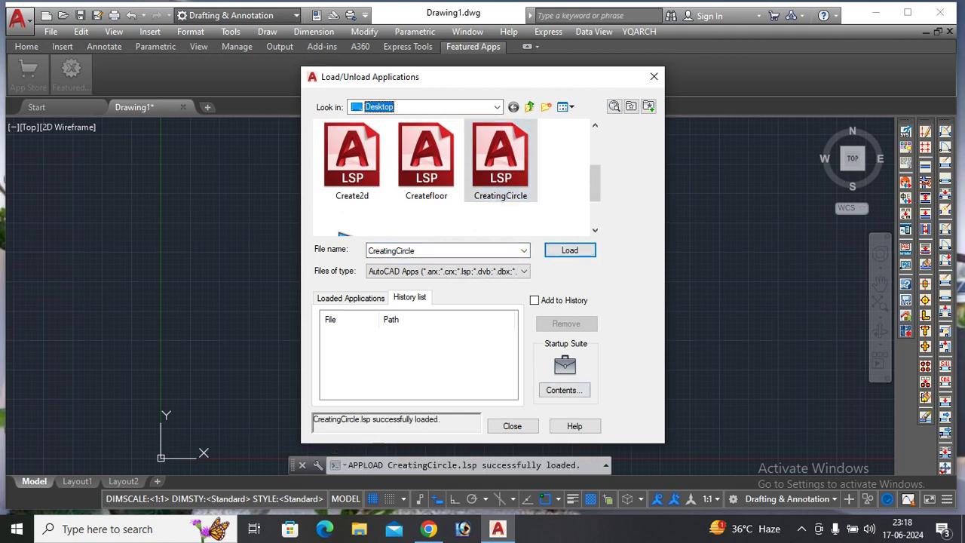
left_click(511, 426)
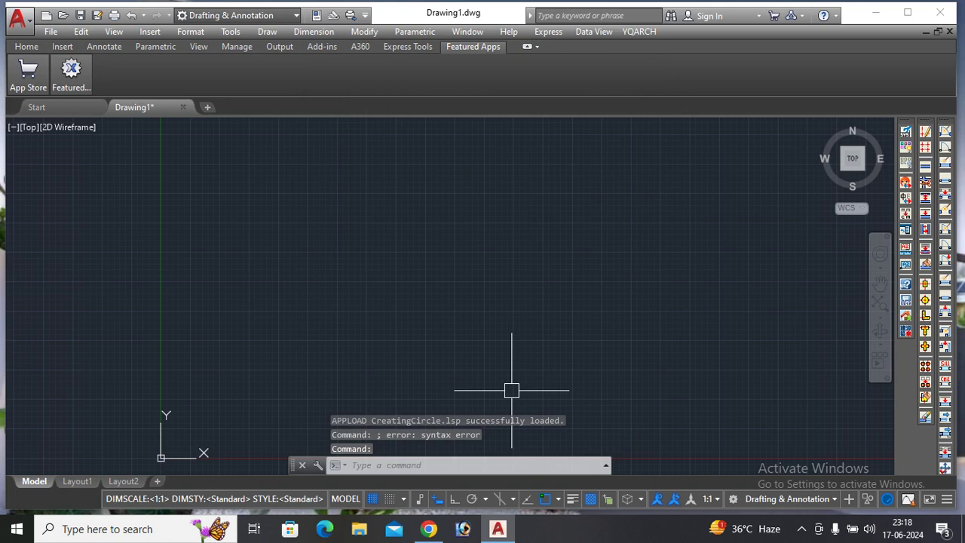
- Run CREATECIRCLE from the CR suggestions and place a new radius-15 circle
type("CR")
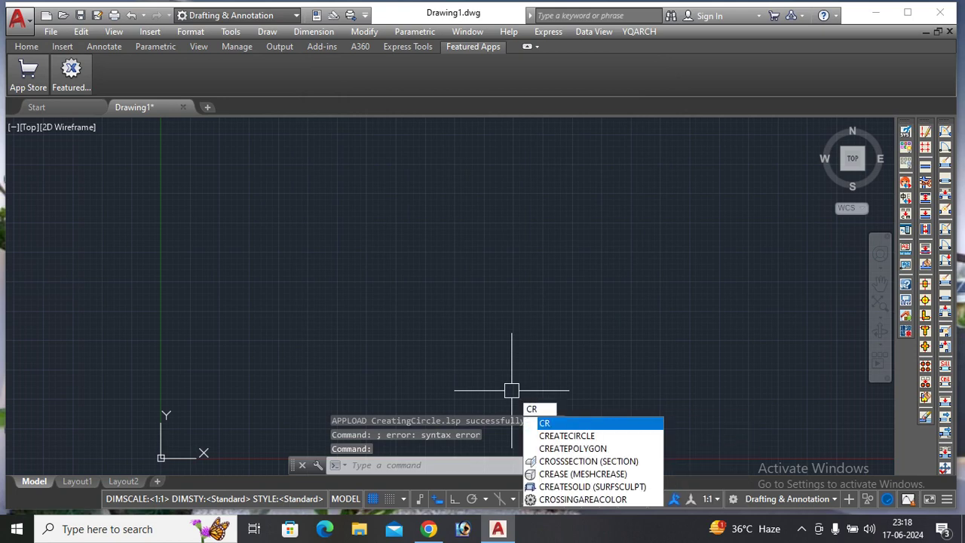
key("Down")
key("Return")
left_click(422, 360)
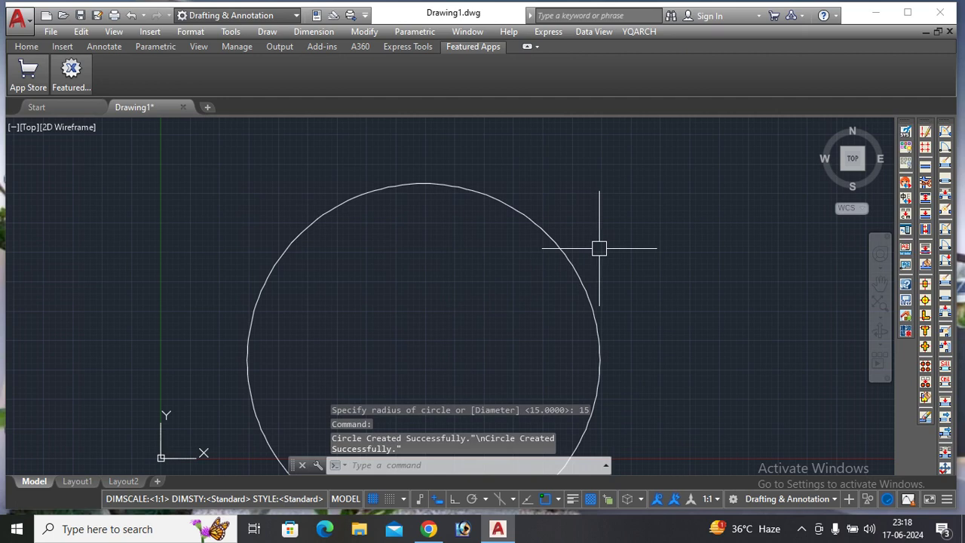
- Cancel the radius dimension, then erase the circle and its R1'-3" dimension
type("dra")
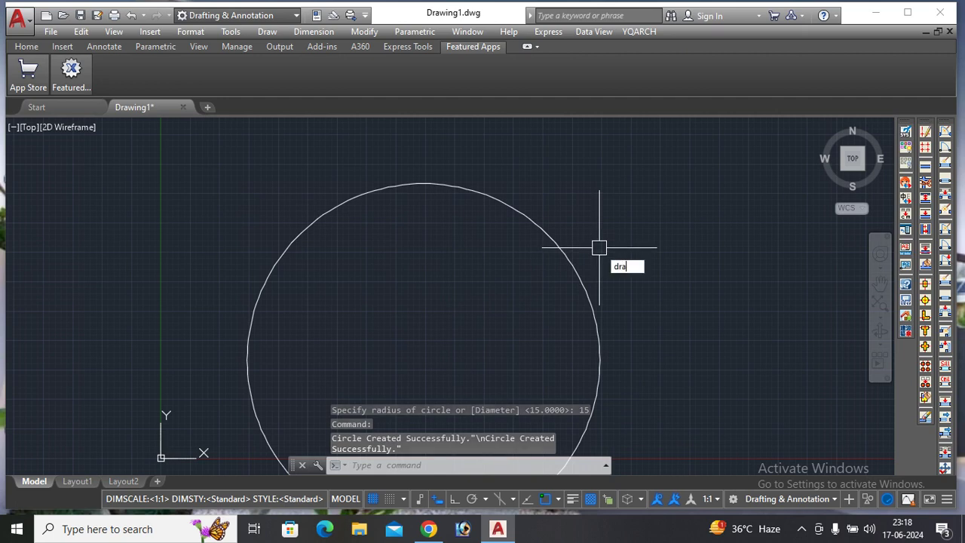
key("Return")
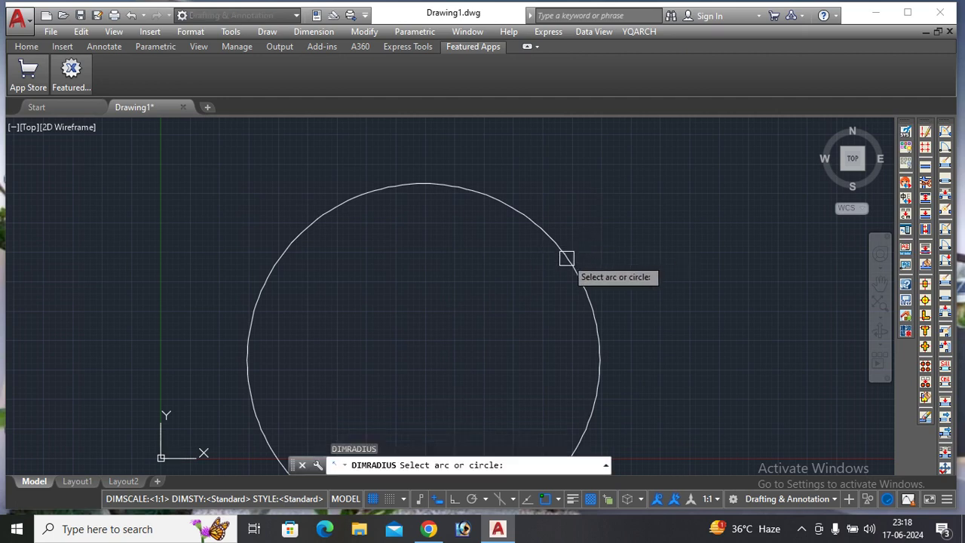
left_click(566, 258)
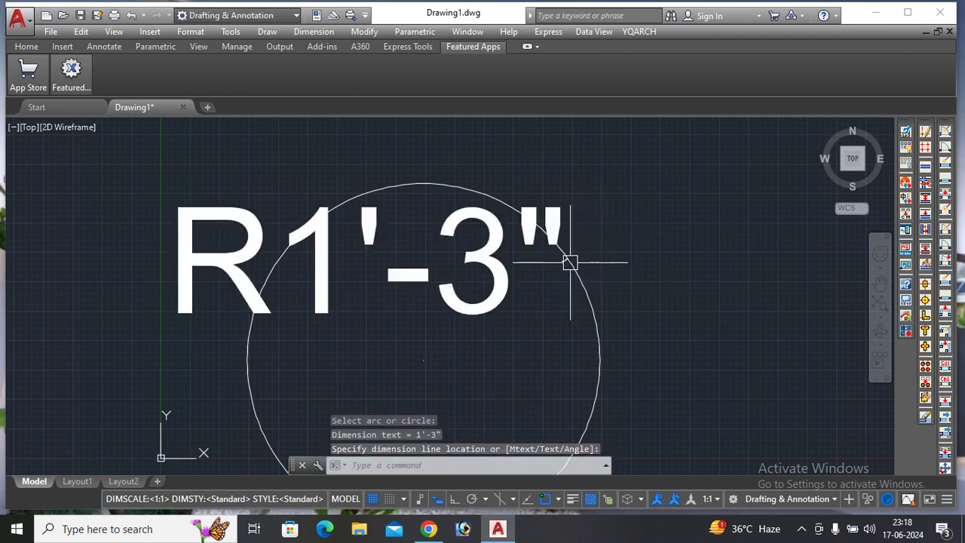
key("Escape")
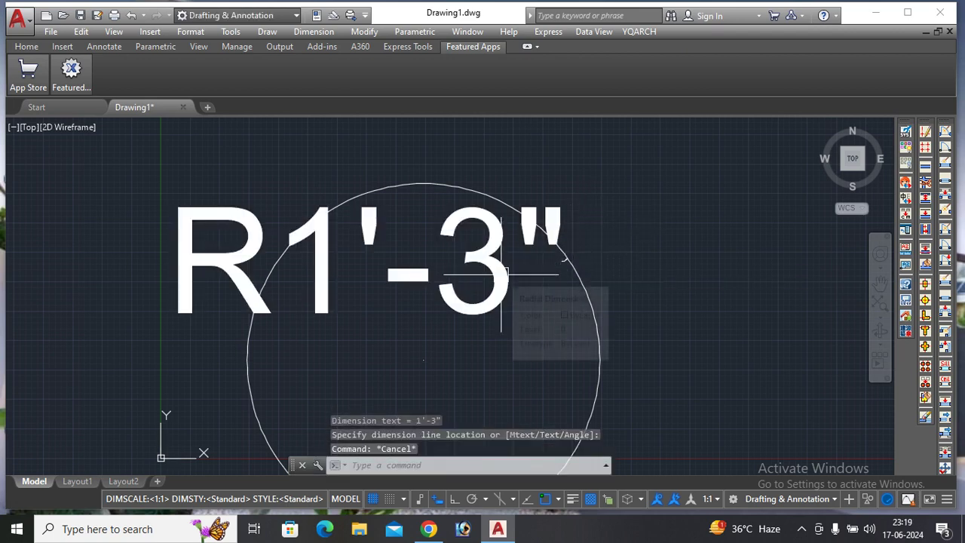
key("Escape")
key("Escape")
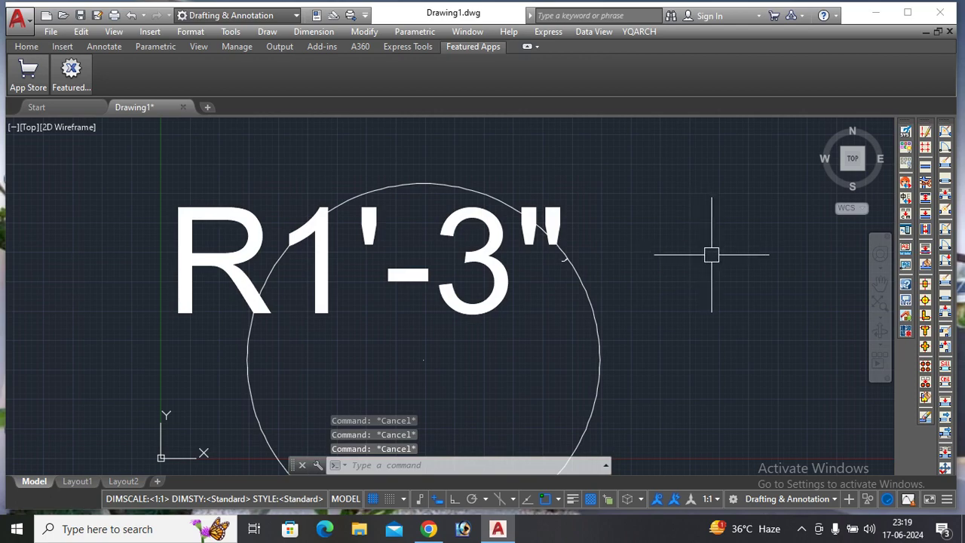
key("ctrl+a")
key("Delete")
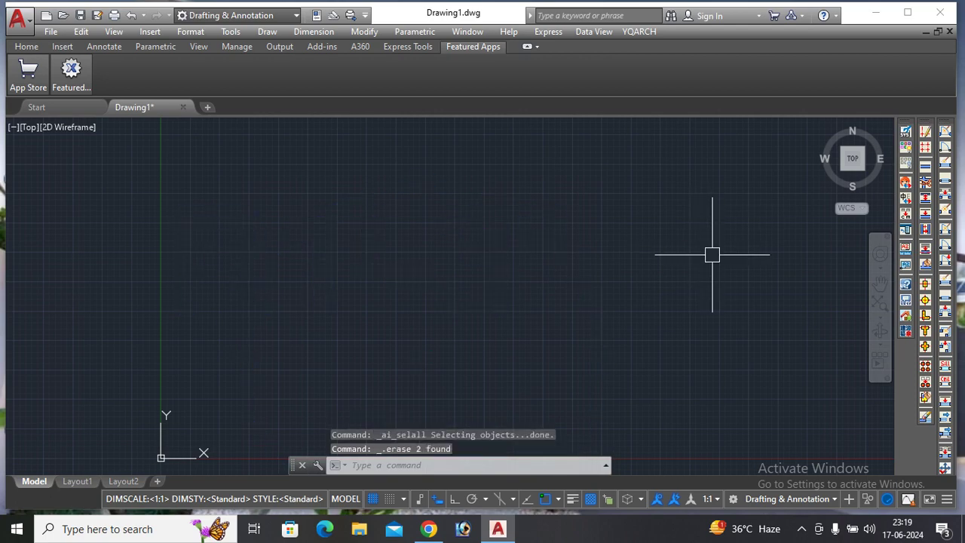
- Open the CreatingCircle routine in Notepad and start saving it under a new name
key("super+d")
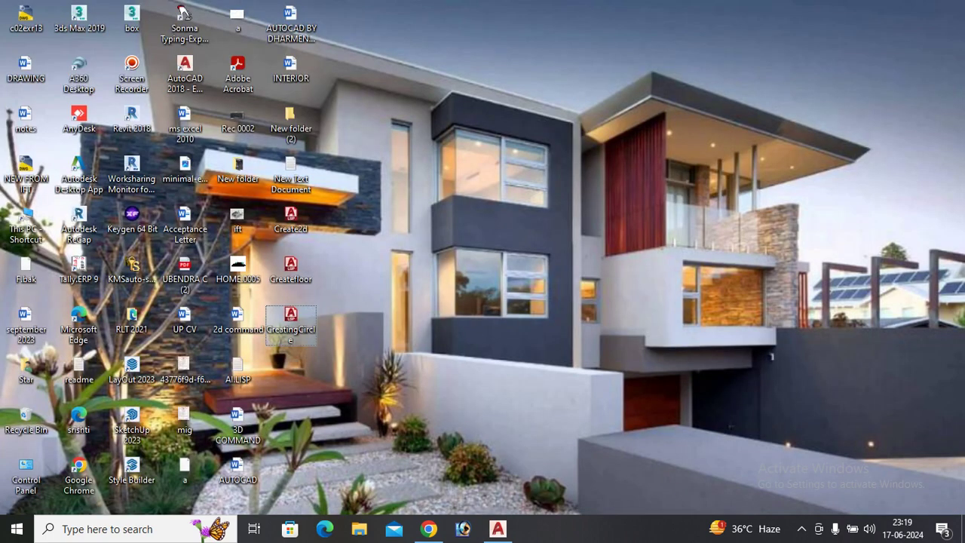
key("Return")
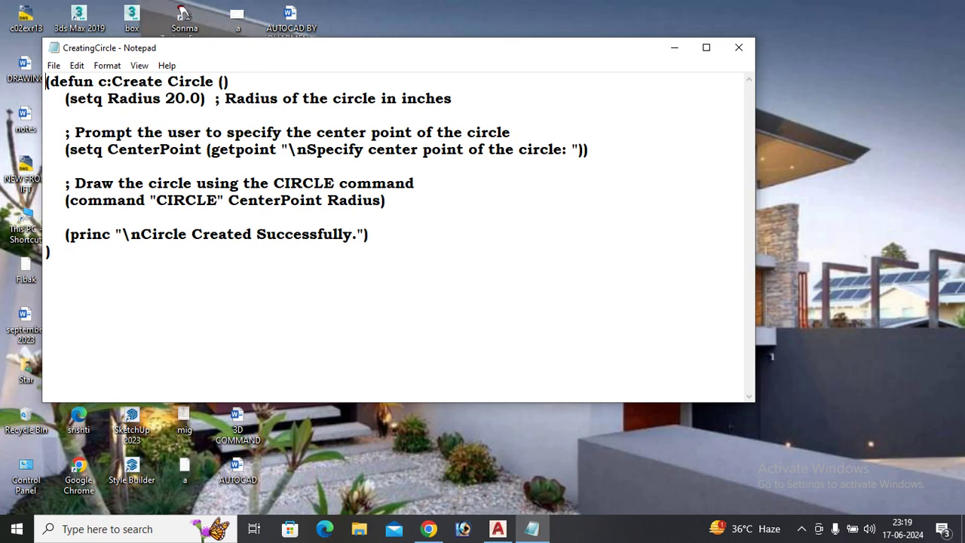
key("alt")
key("f")
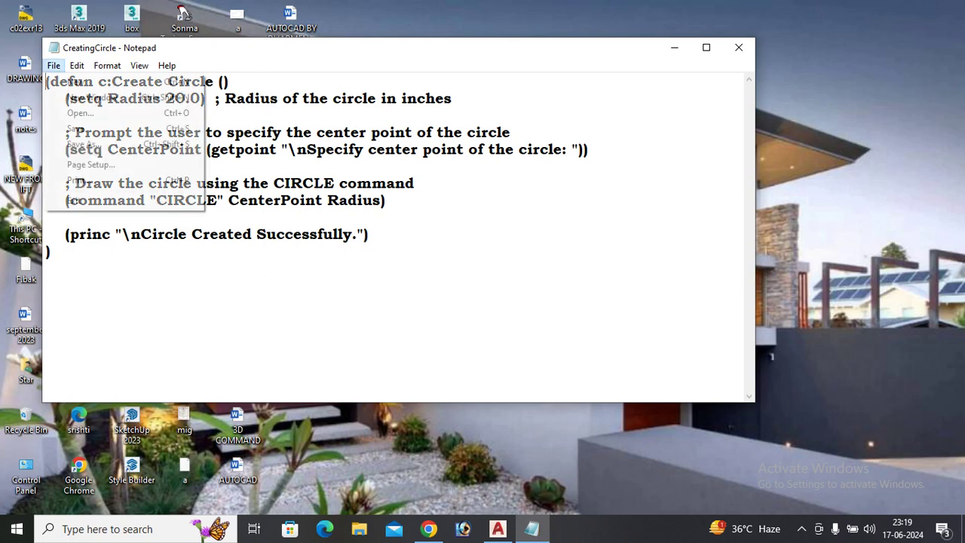
key("Down")
key("Down")
key("Down")
key("Down")
key("Down")
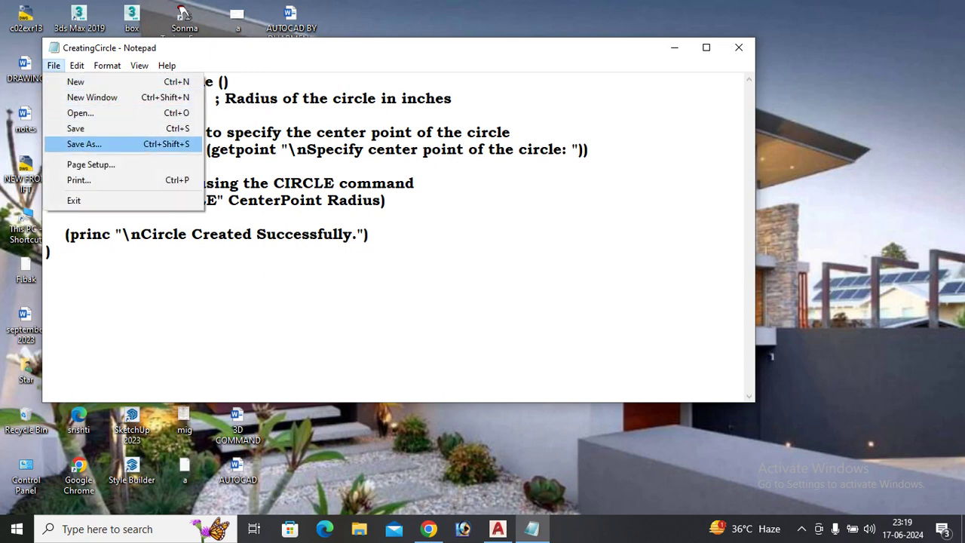
key("Return")
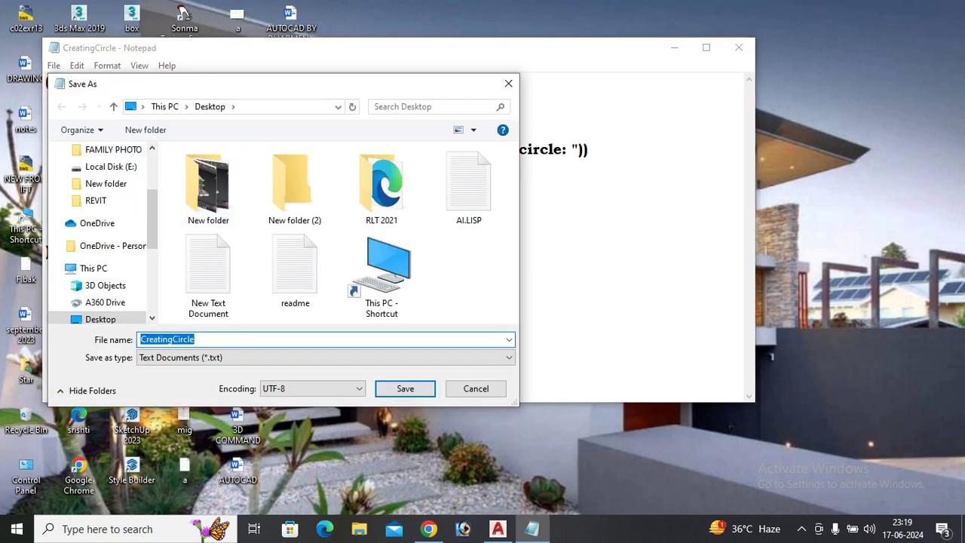
- Save it on the Desktop as CreatingC.lsp and close Notepad
left_click(196, 339)
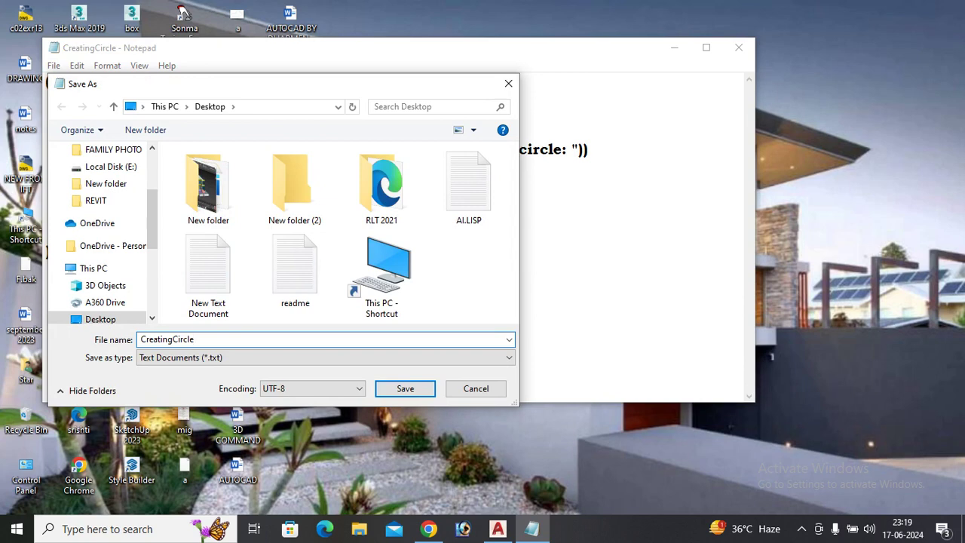
key("BackSpace")
key("BackSpace")
key("BackSpace")
key("BackSpace")
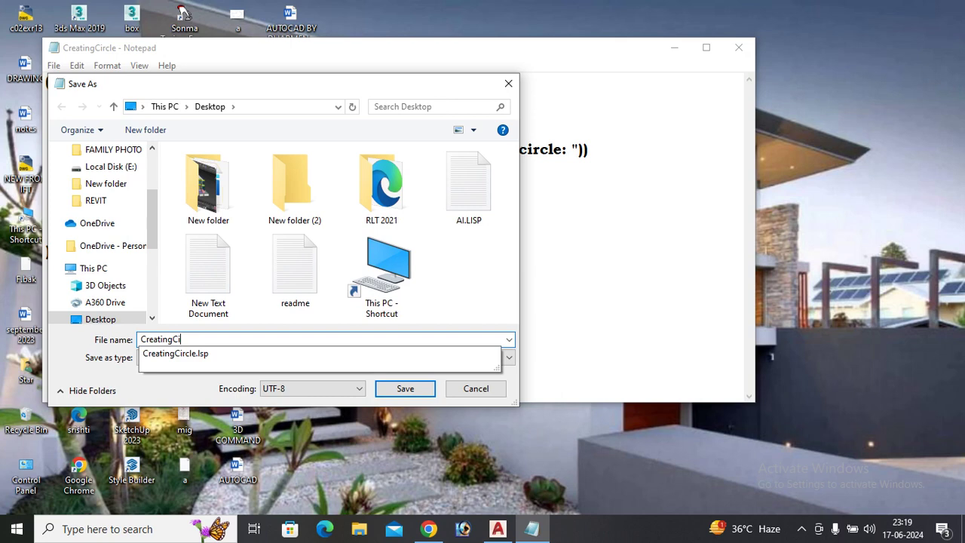
key("BackSpace")
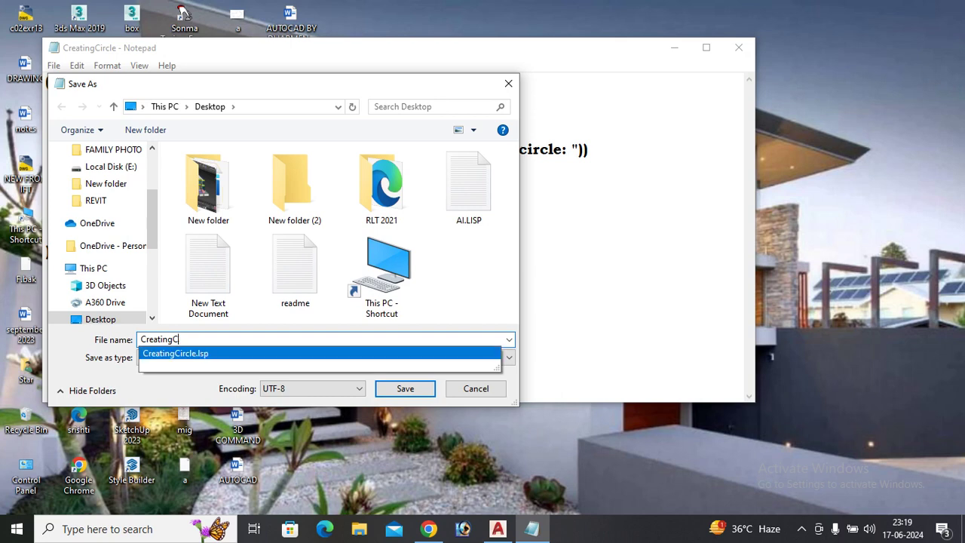
type(".")
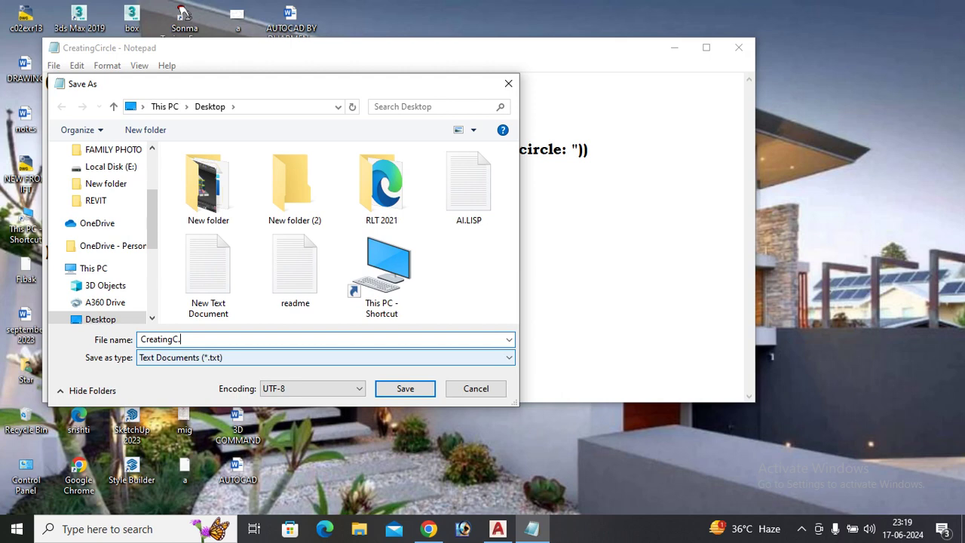
type("ls")
type("p")
key("Return")
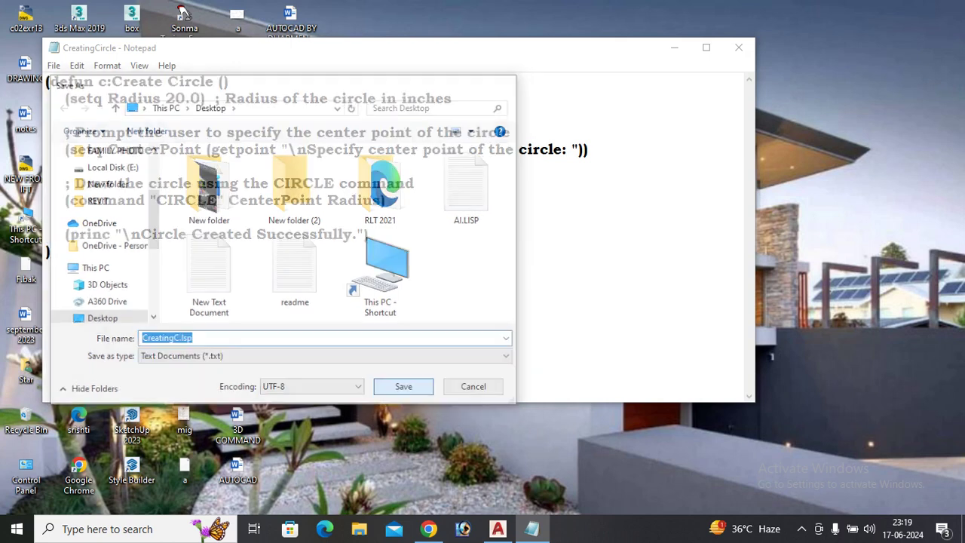
left_click(738, 48)
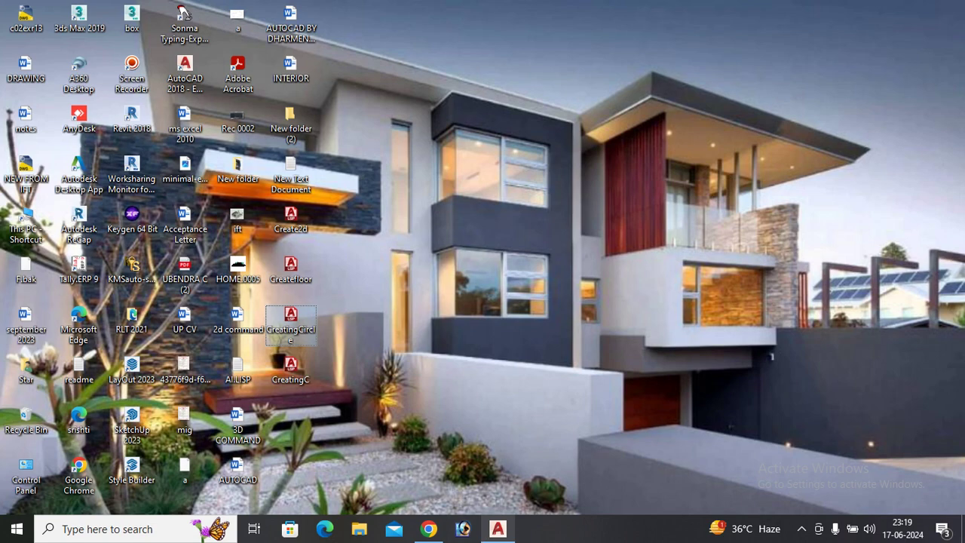
- Bring AutoCAD back and load CreatingC.lsp through APPLOAD
left_click(497, 528)
type("A")
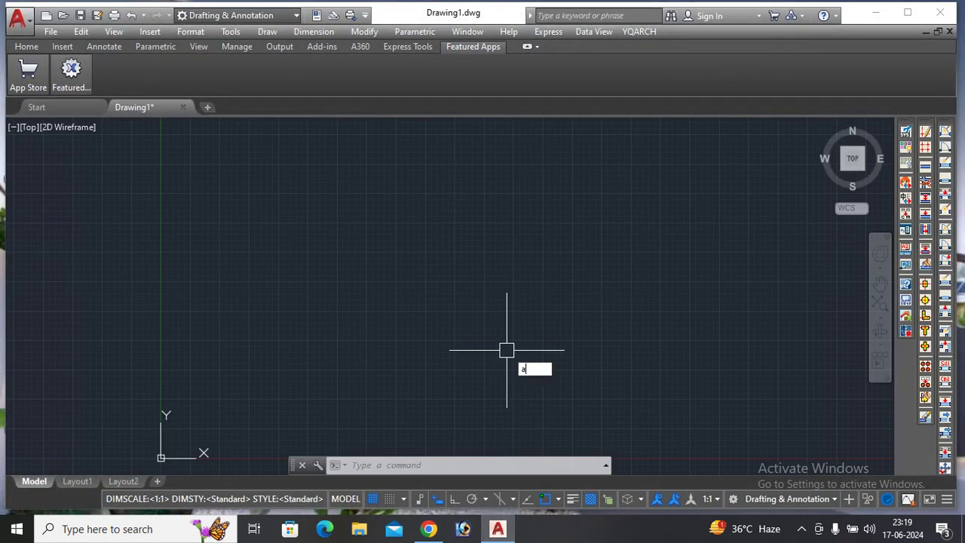
type("P")
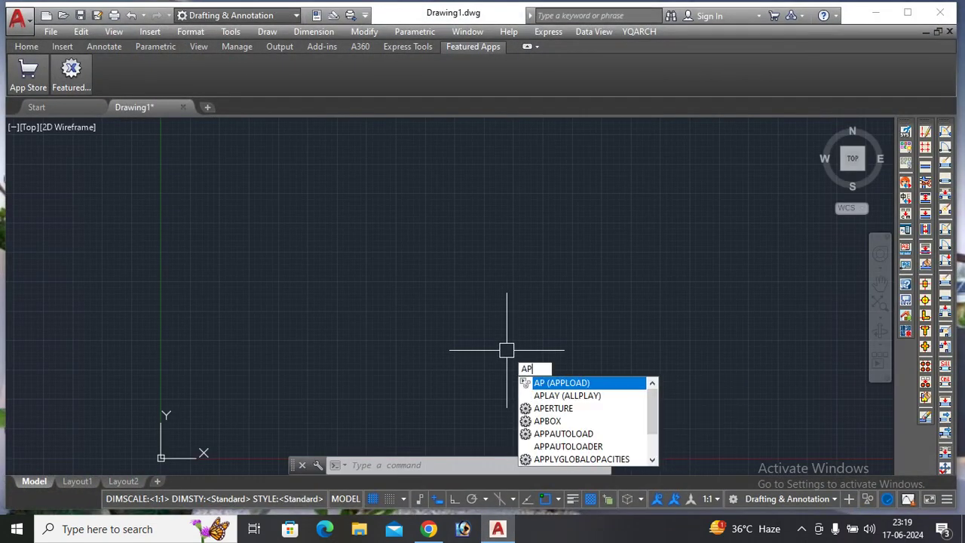
key("Return")
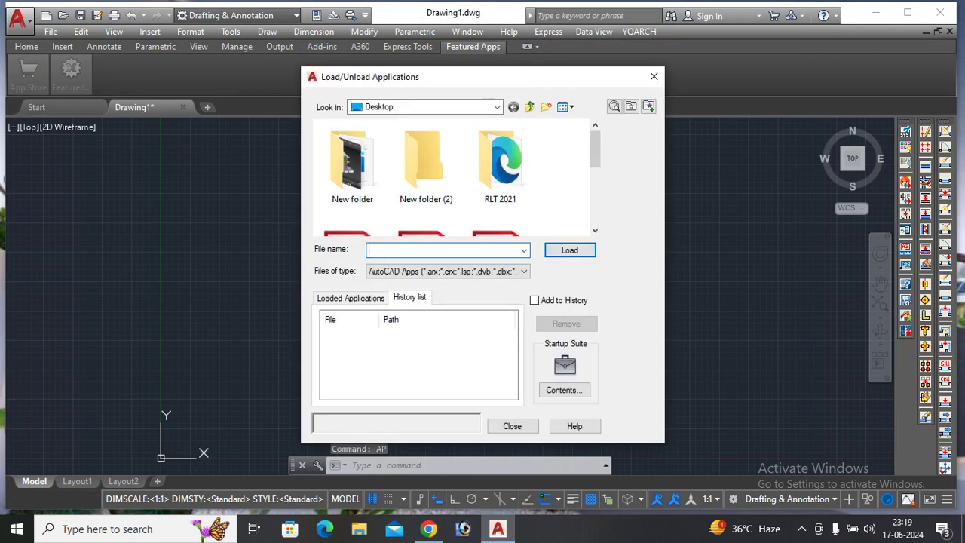
scroll(456, 177, "down", 3)
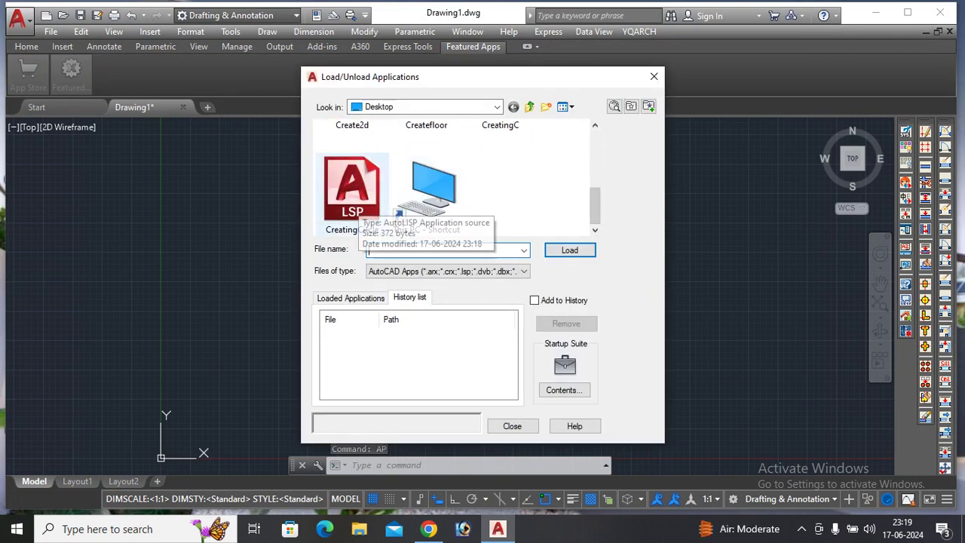
scroll(455, 178, "up", 1)
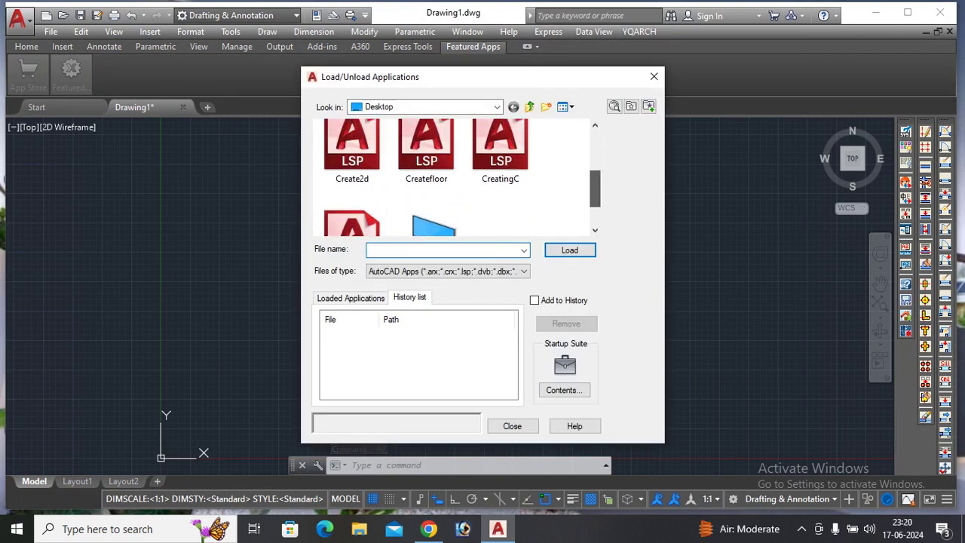
left_click(500, 147)
scroll(456, 177, "up", 1)
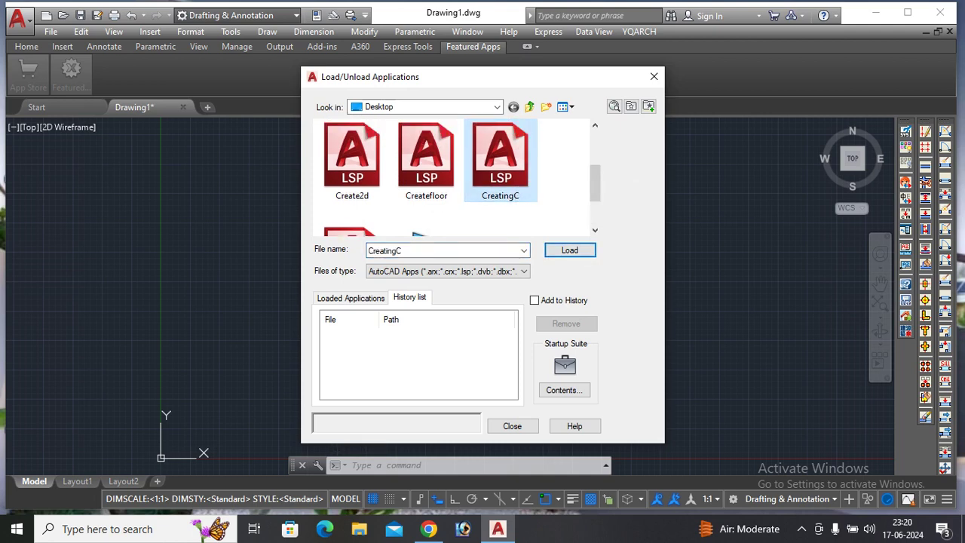
left_click(569, 249)
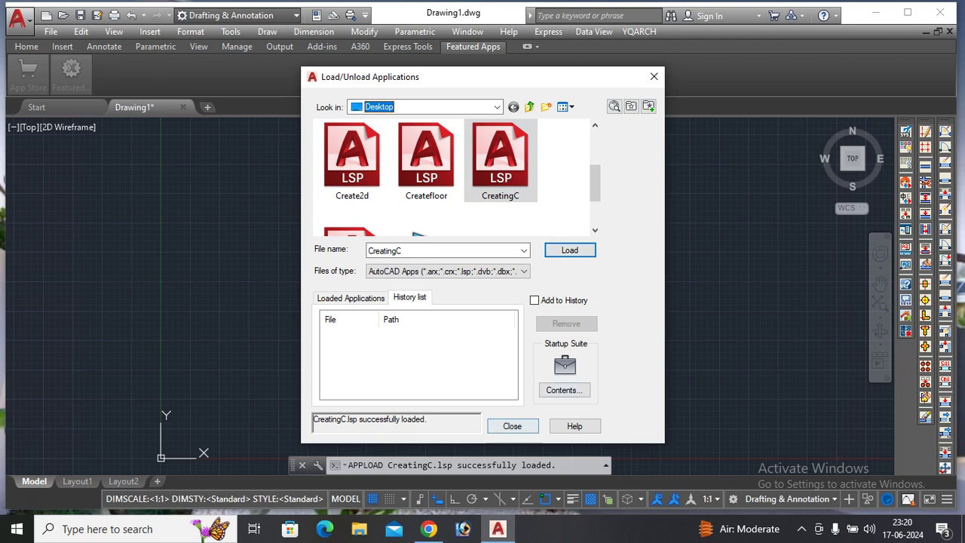
left_click(511, 426)
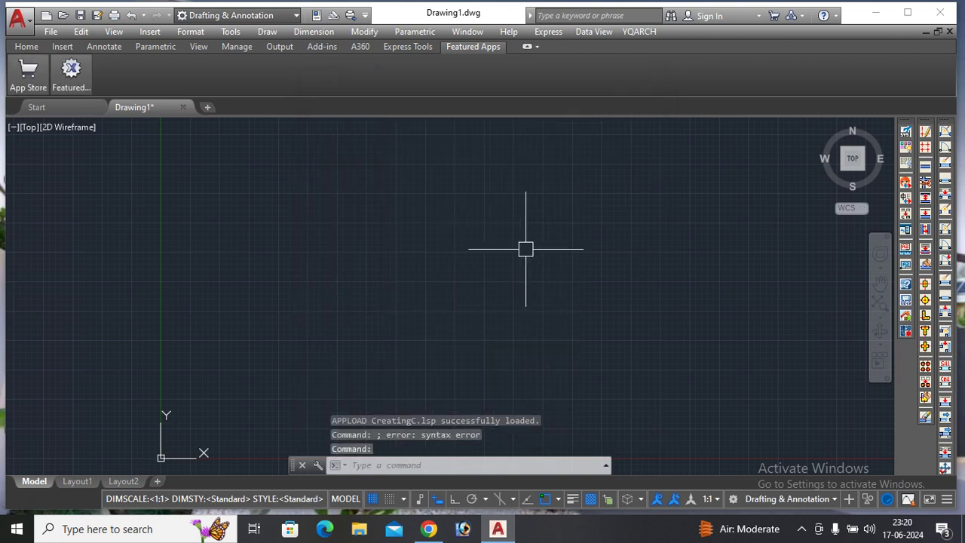
- Run CREATECIRCLE and place a radius-15 circle at a picked centre
type("cre")
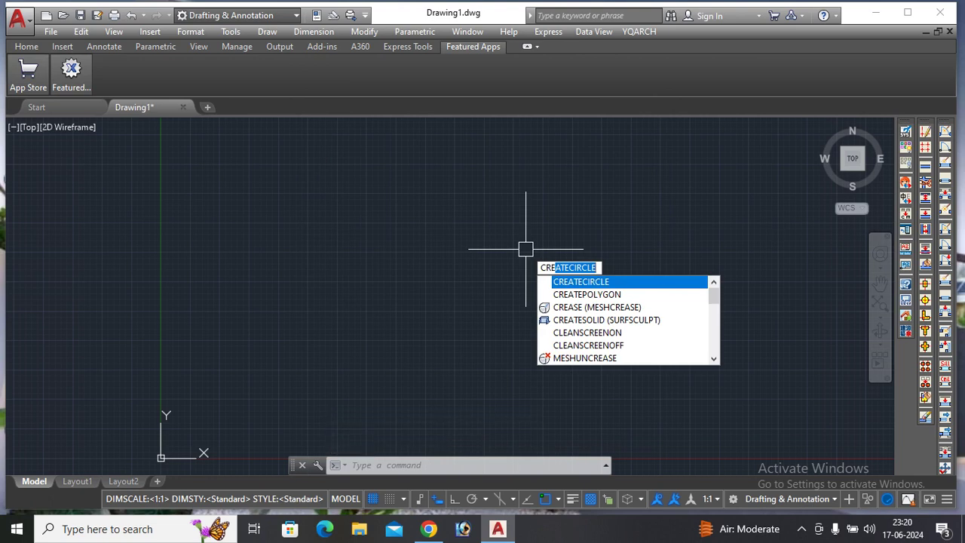
key("Return")
left_click(521, 288)
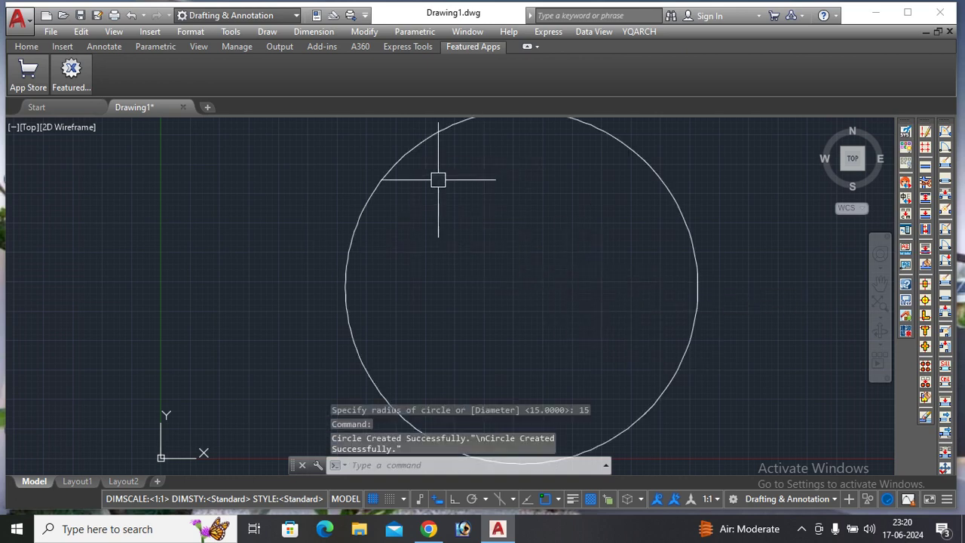
- Cancel a radius dimension, erase the circle, and minimize AutoCAD to the desktop
type("dra")
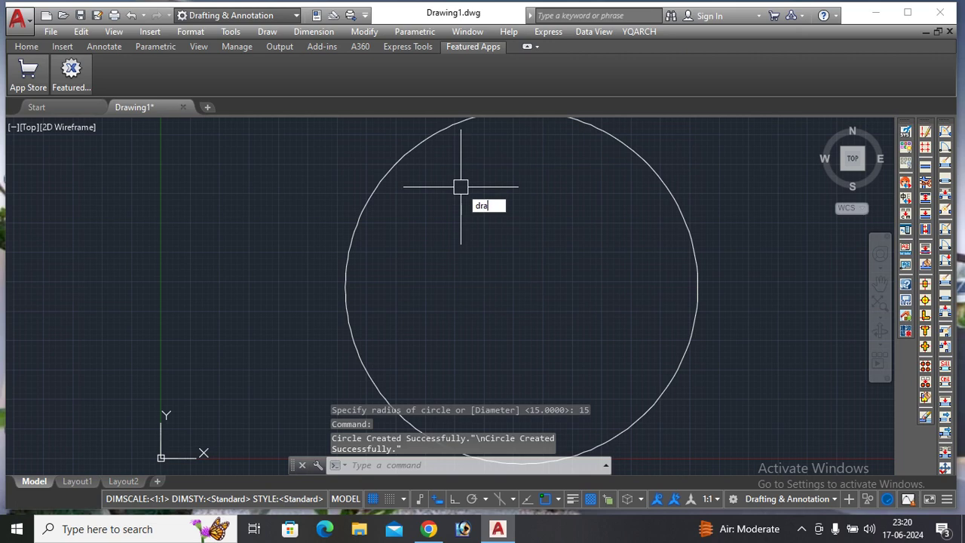
key("Return")
left_click(348, 243)
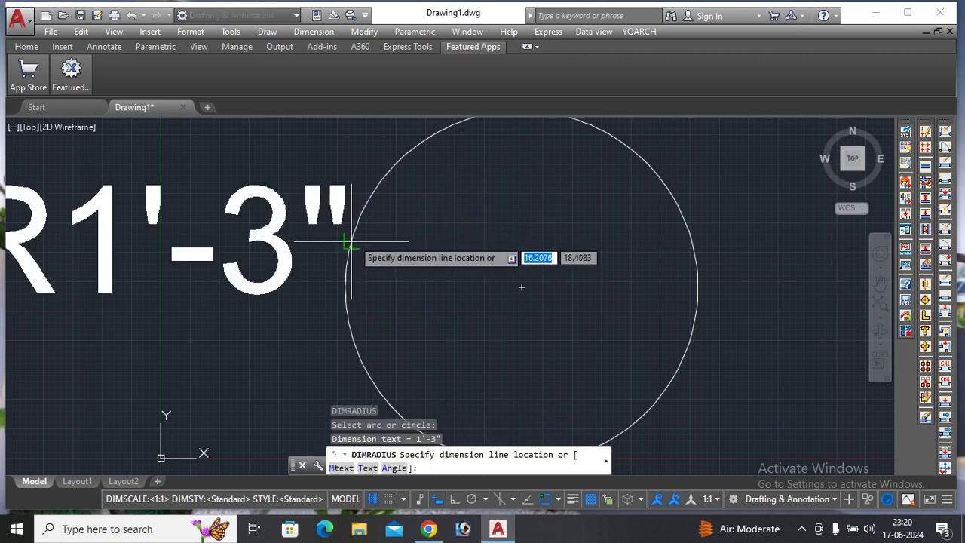
key("Escape")
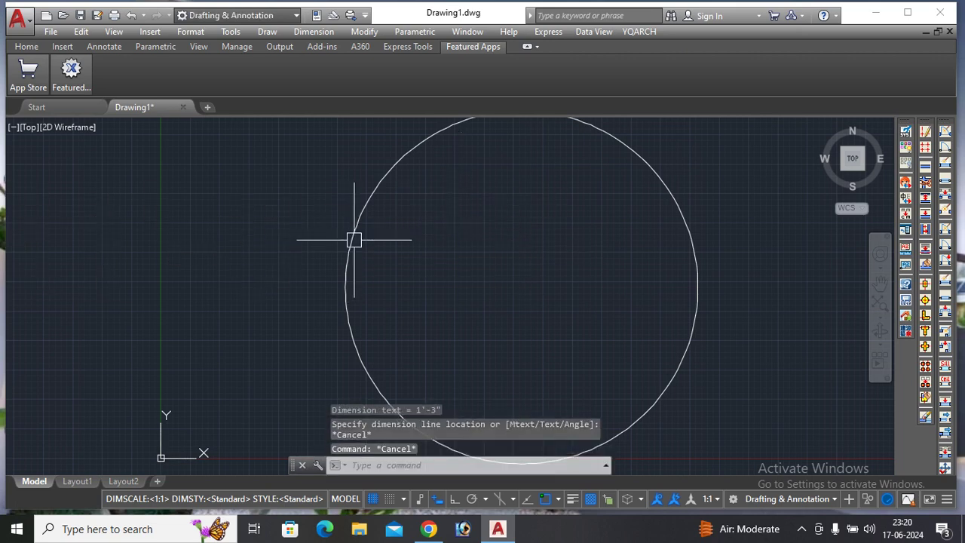
left_click(354, 239)
key("Delete")
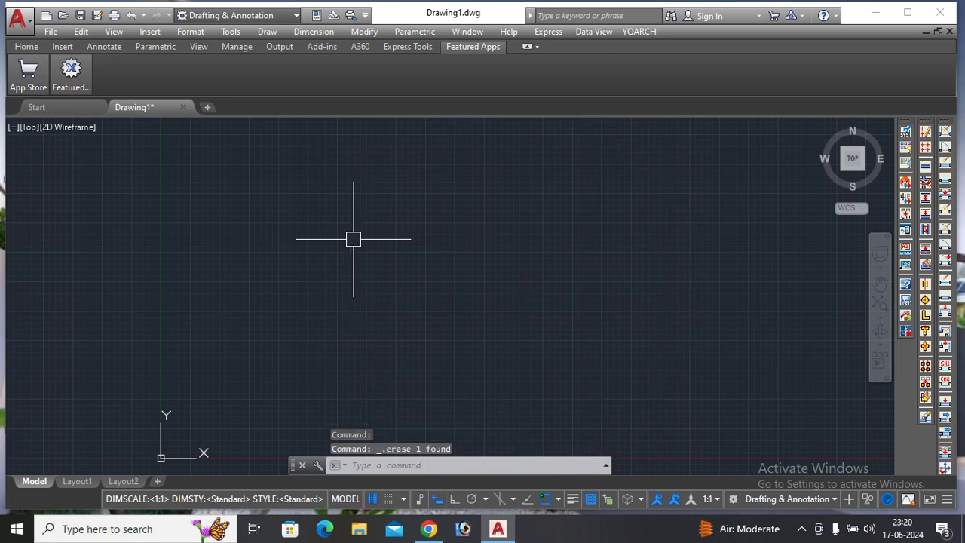
key("super+d")
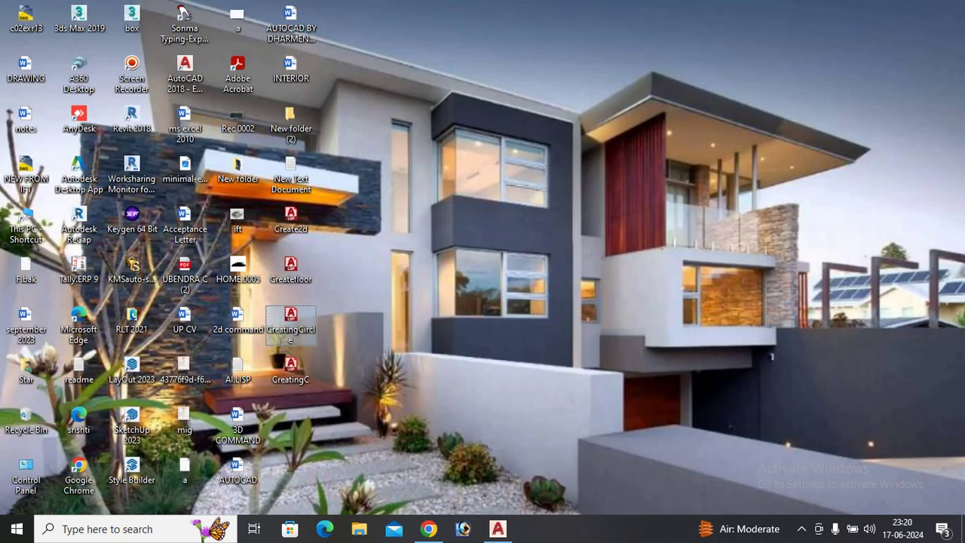
- Reopen CreatingCircle.lsp, save it with Radius 20.0, close Notepad, and return to AutoCAD
double_click(292, 332)
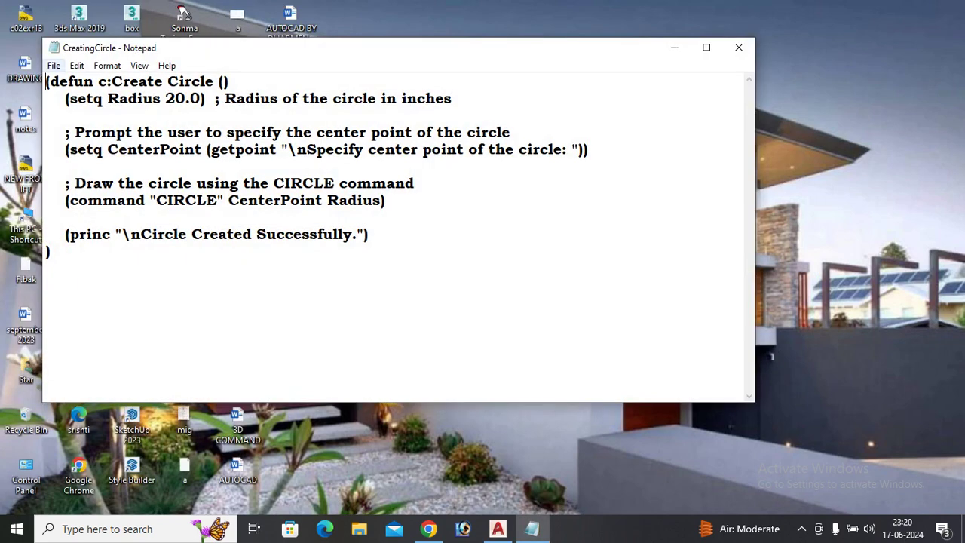
left_click(53, 65)
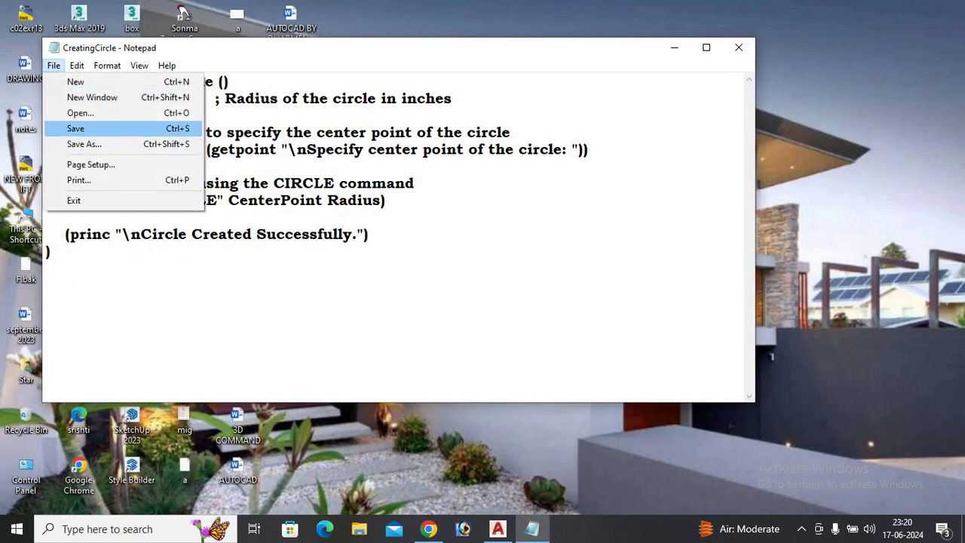
left_click(75, 128)
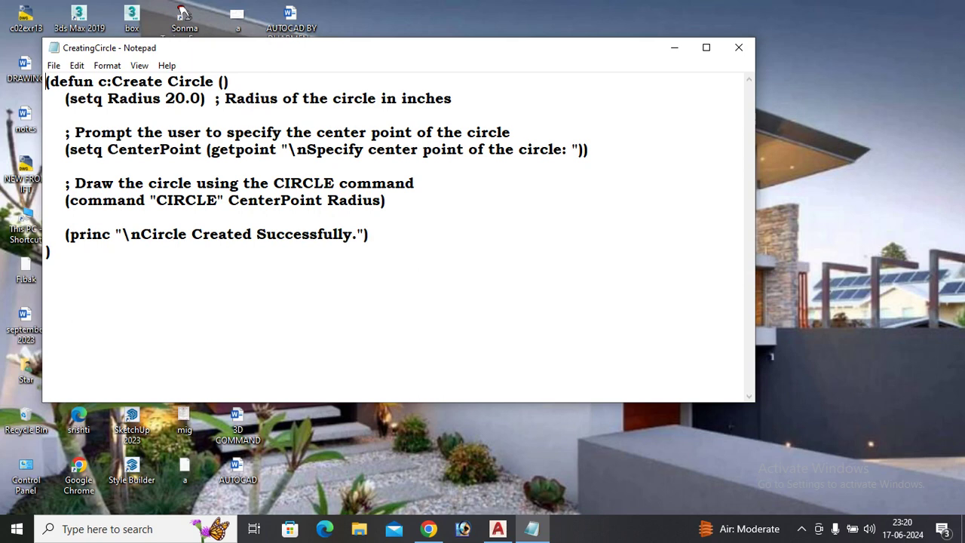
left_click(185, 98)
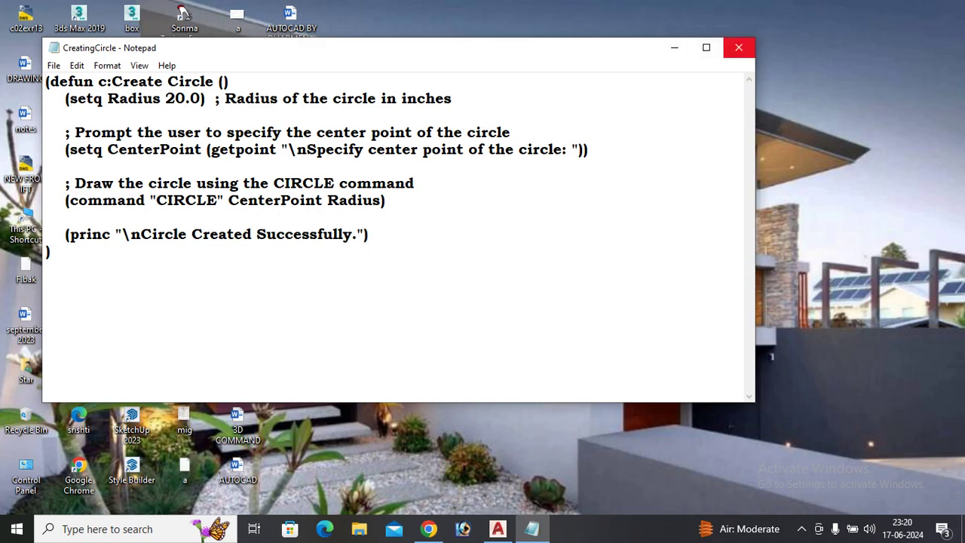
left_click(739, 47)
left_click(498, 528)
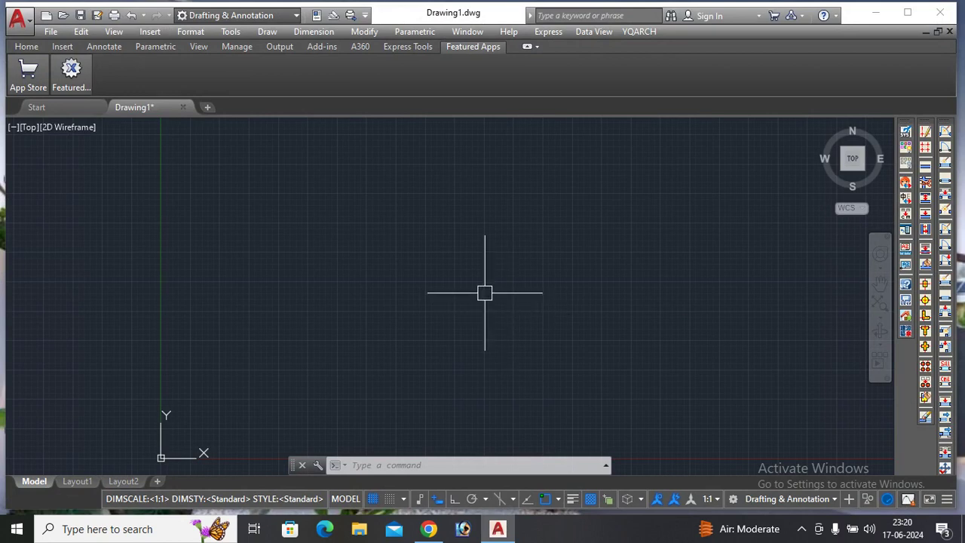
- Load CreatingCircle.lsp from the Desktop with APPLOAD, then close the loader
type("ap")
key("Return")
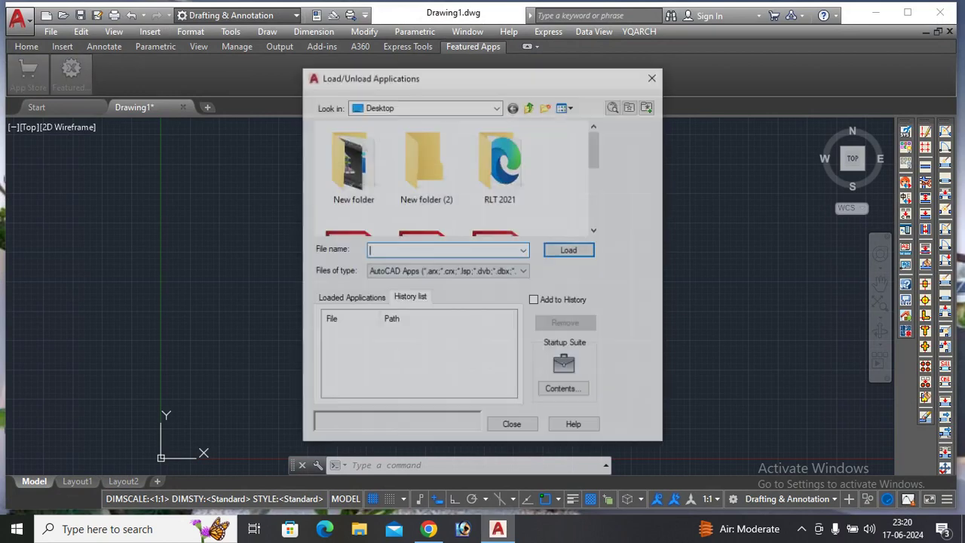
scroll(452, 177, "down", 2)
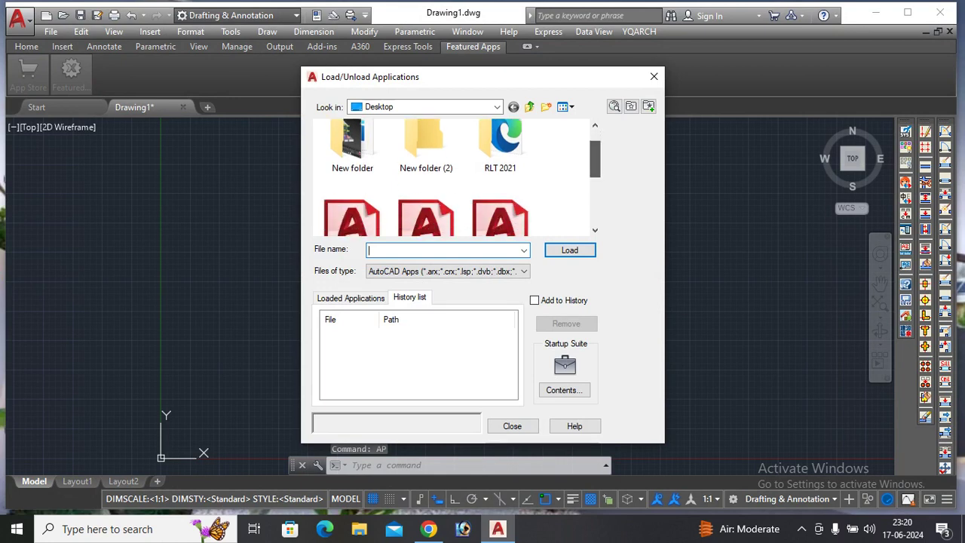
scroll(452, 177, "down", 1)
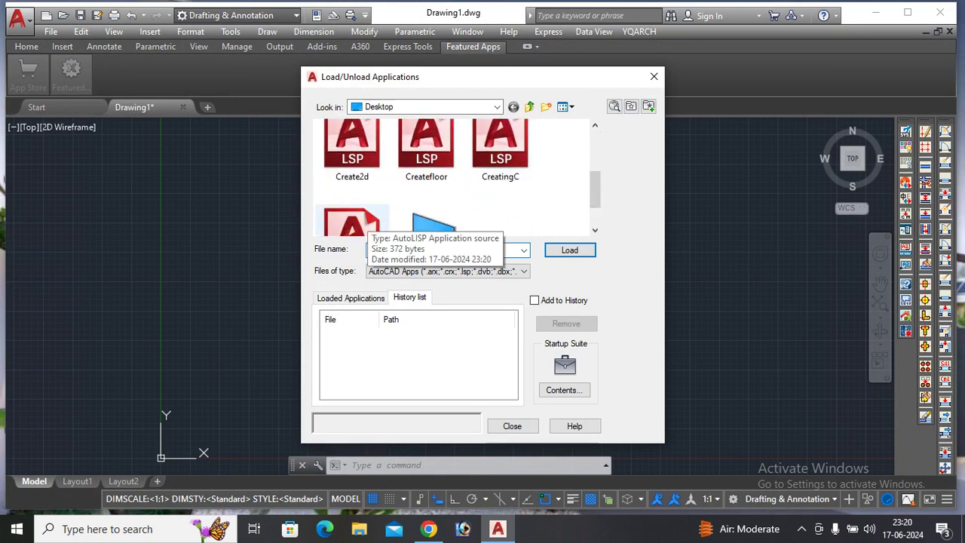
left_click(351, 222)
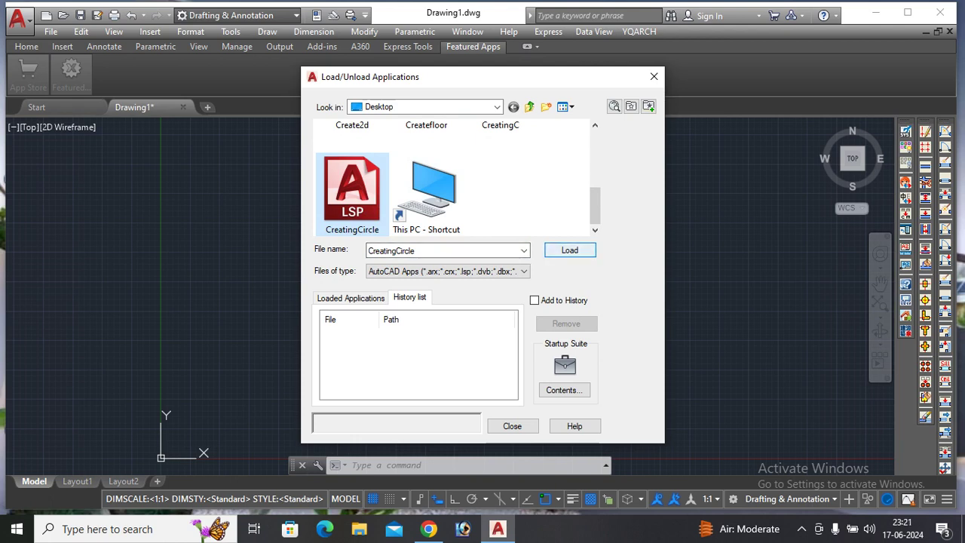
left_click(569, 250)
left_click(511, 426)
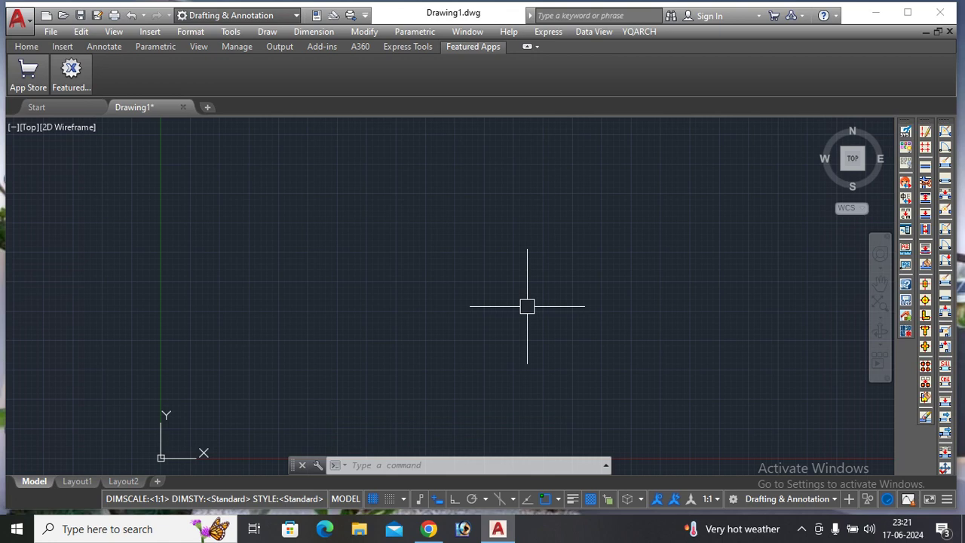
- Run CREATECIRCLE from the CR suggestions and place a radius-15 circle
type("c")
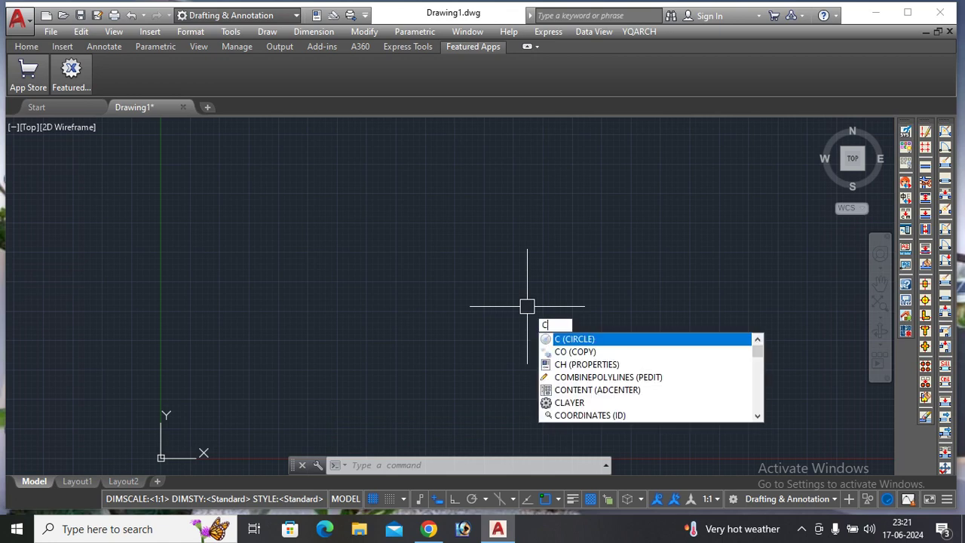
type("r")
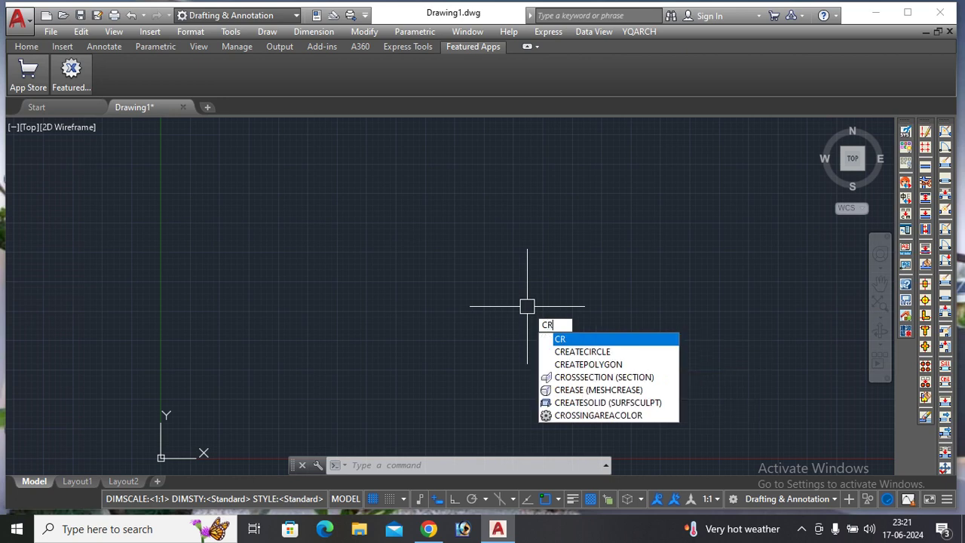
key("Down")
key("Down")
key("Up")
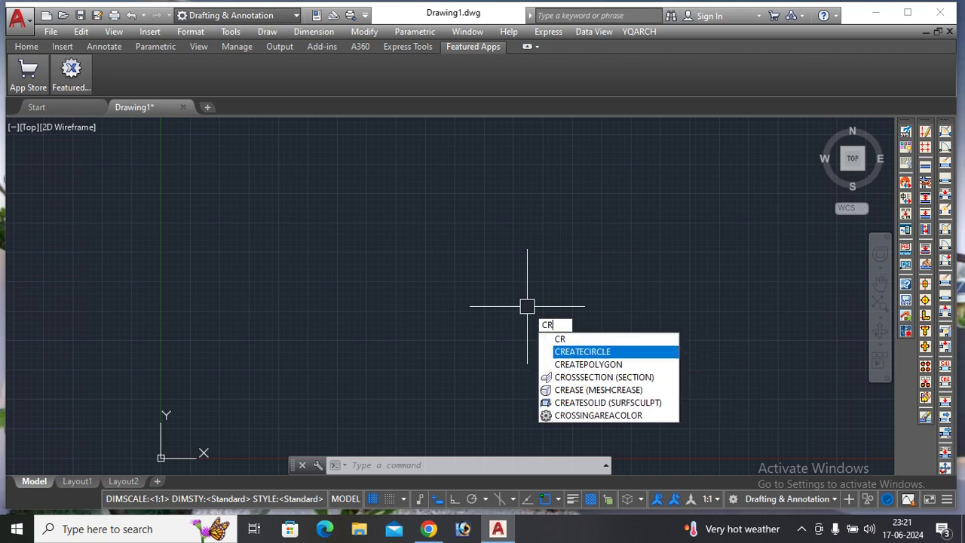
key("Return")
left_click(472, 316)
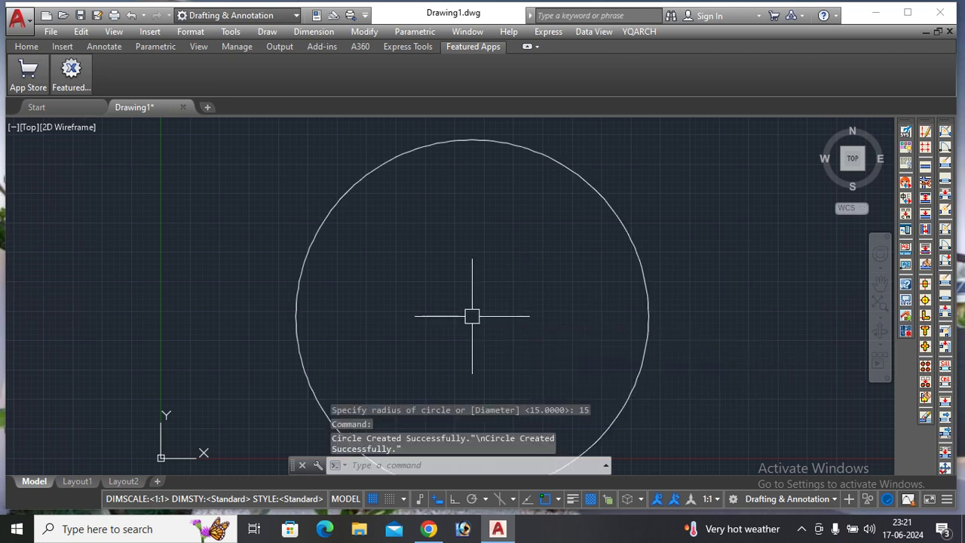
- Cancel a radius dimension, erase everything, and quit AutoCAD, answering the save prompt
type("dra")
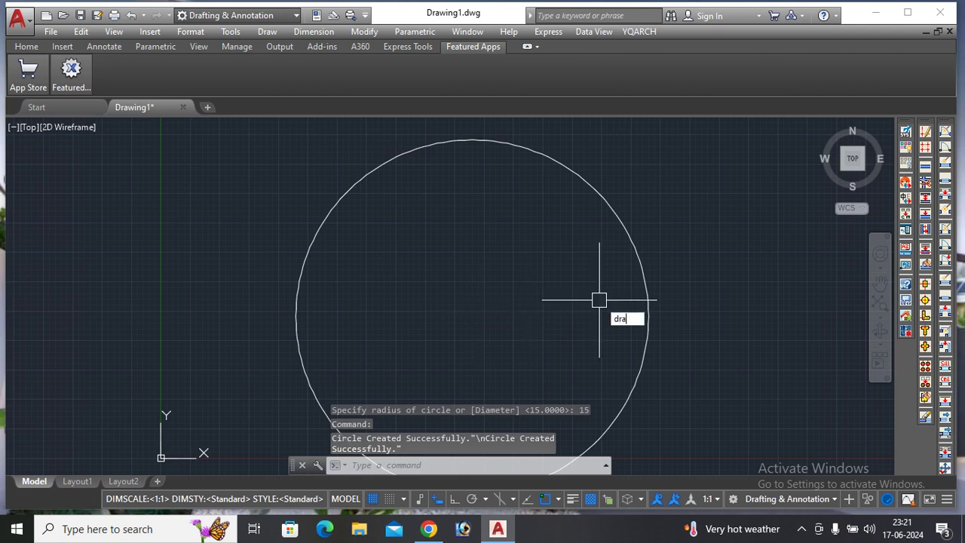
key("Return")
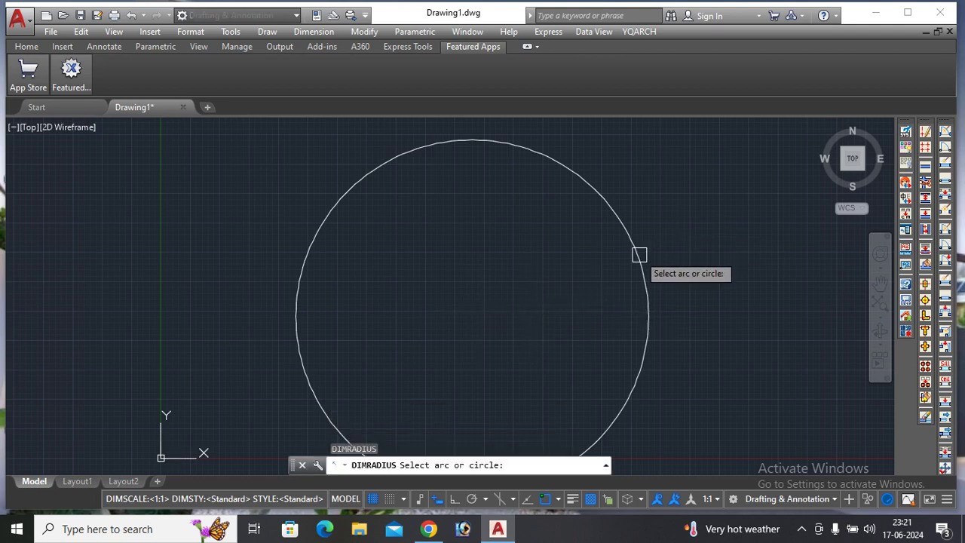
left_click(639, 254)
key("Escape")
key("Escape")
key("Escape")
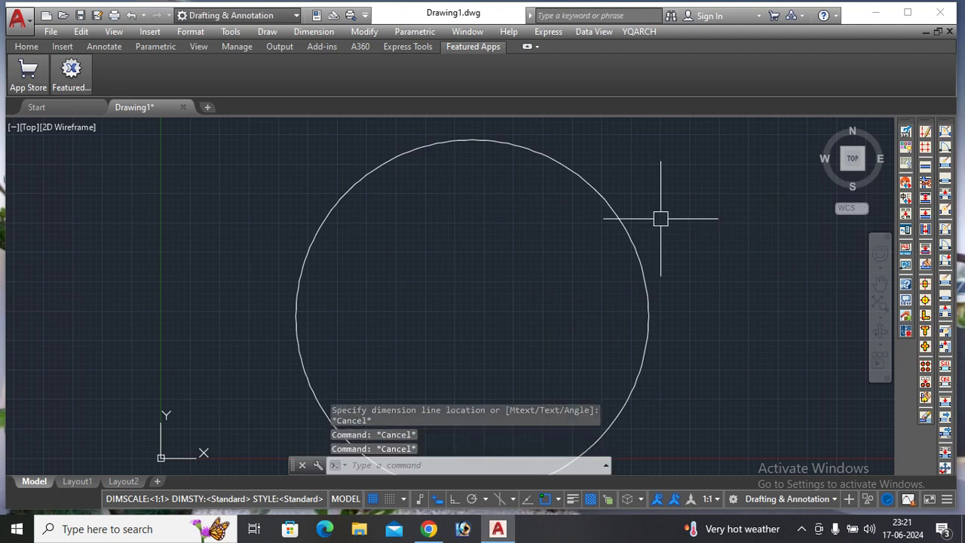
key("ctrl+a")
key("Delete")
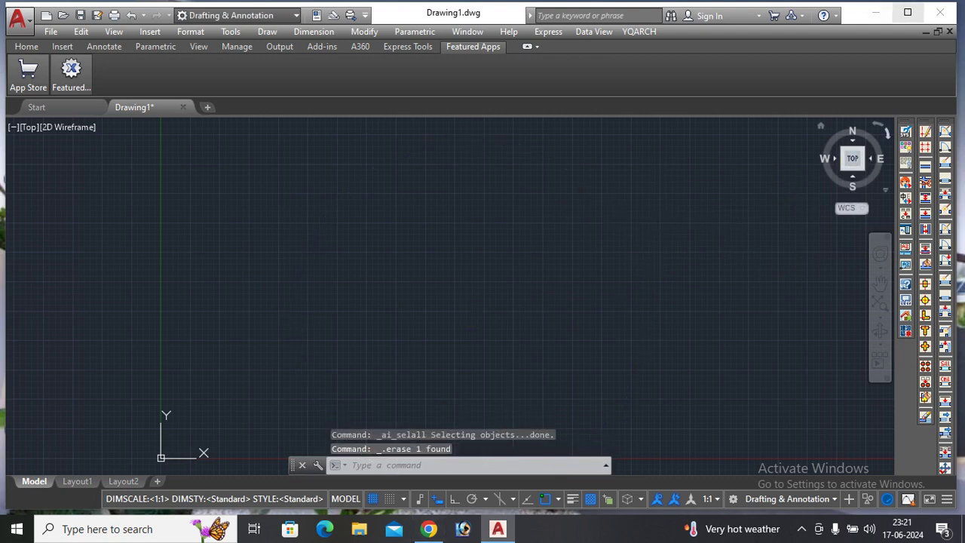
left_click(940, 12)
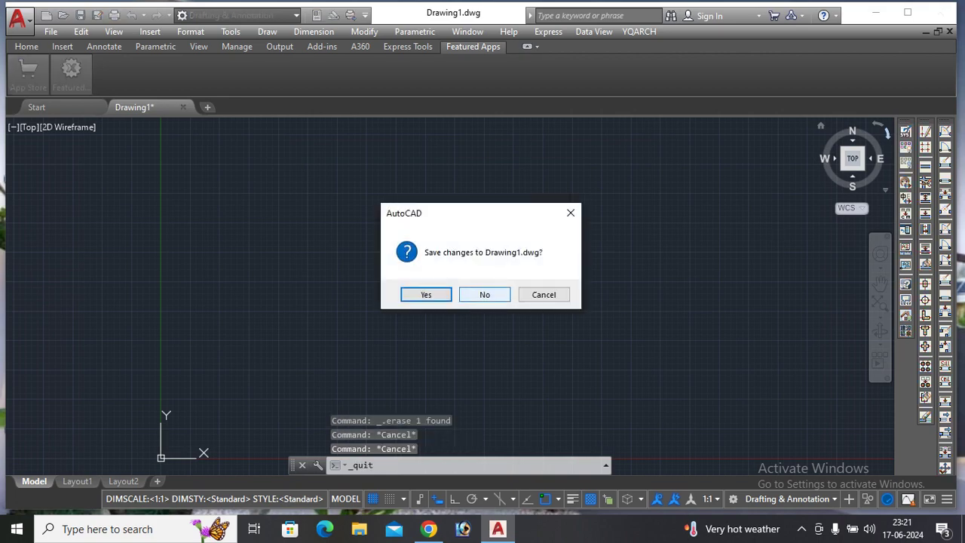
left_click(483, 293)
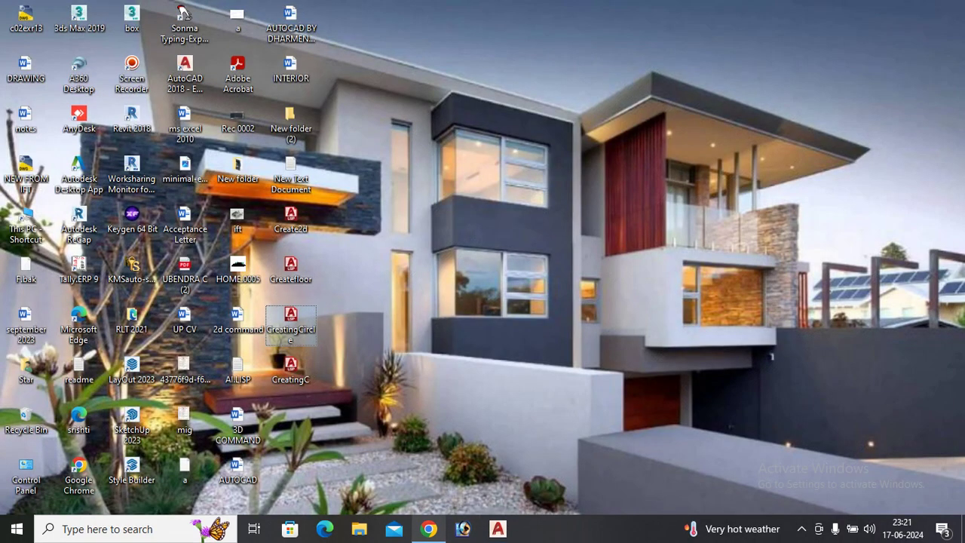
left_click(428, 528)
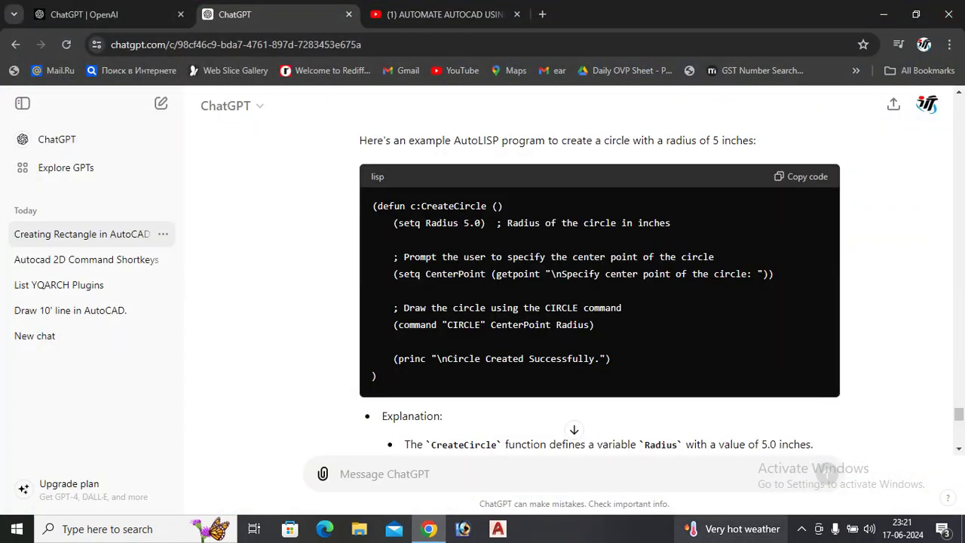
key("super+d")
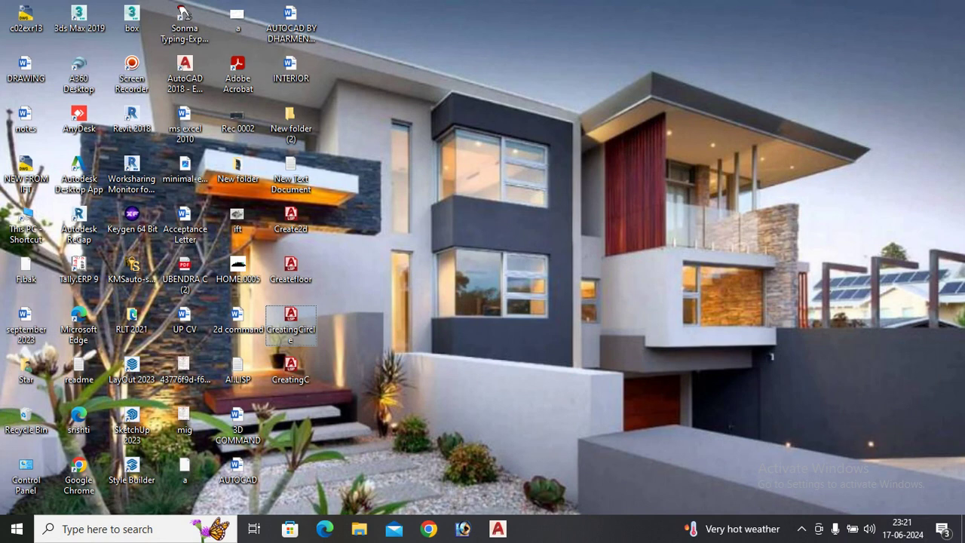
- Delete Create2d, Createfloor, CreatingCircle and CreatingC from the desktop, then open the screen recorder from the tray
left_click_drag(328, 393, 213, 205)
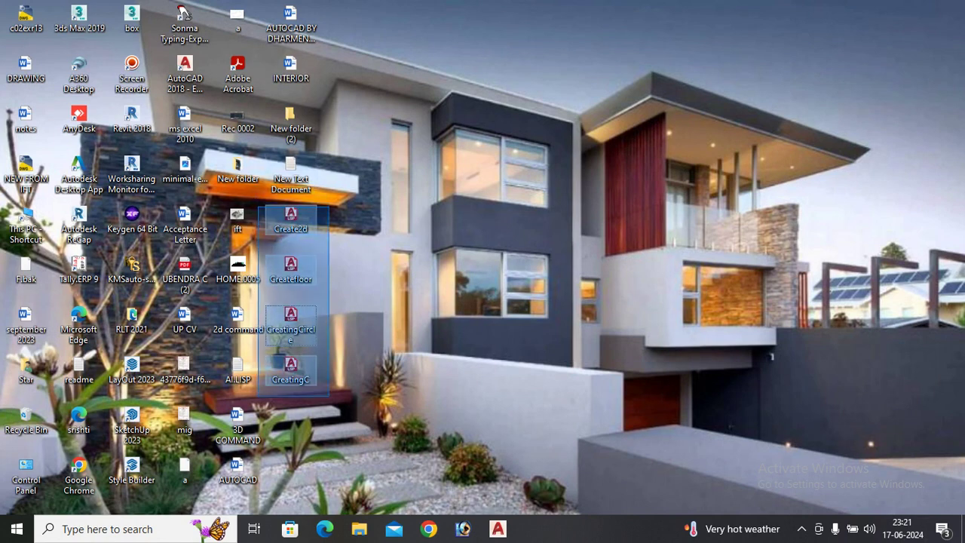
key("Delete")
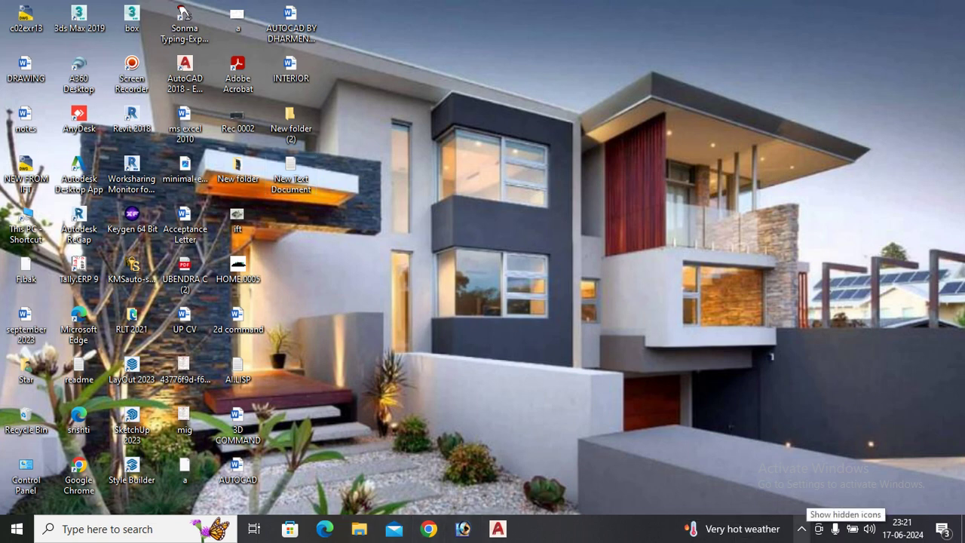
left_click(801, 528)
left_click(829, 472)
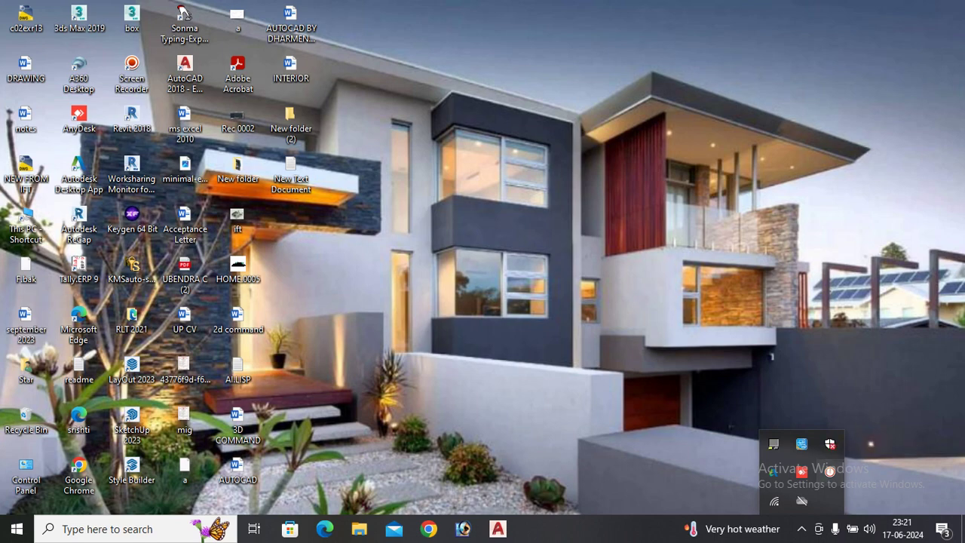